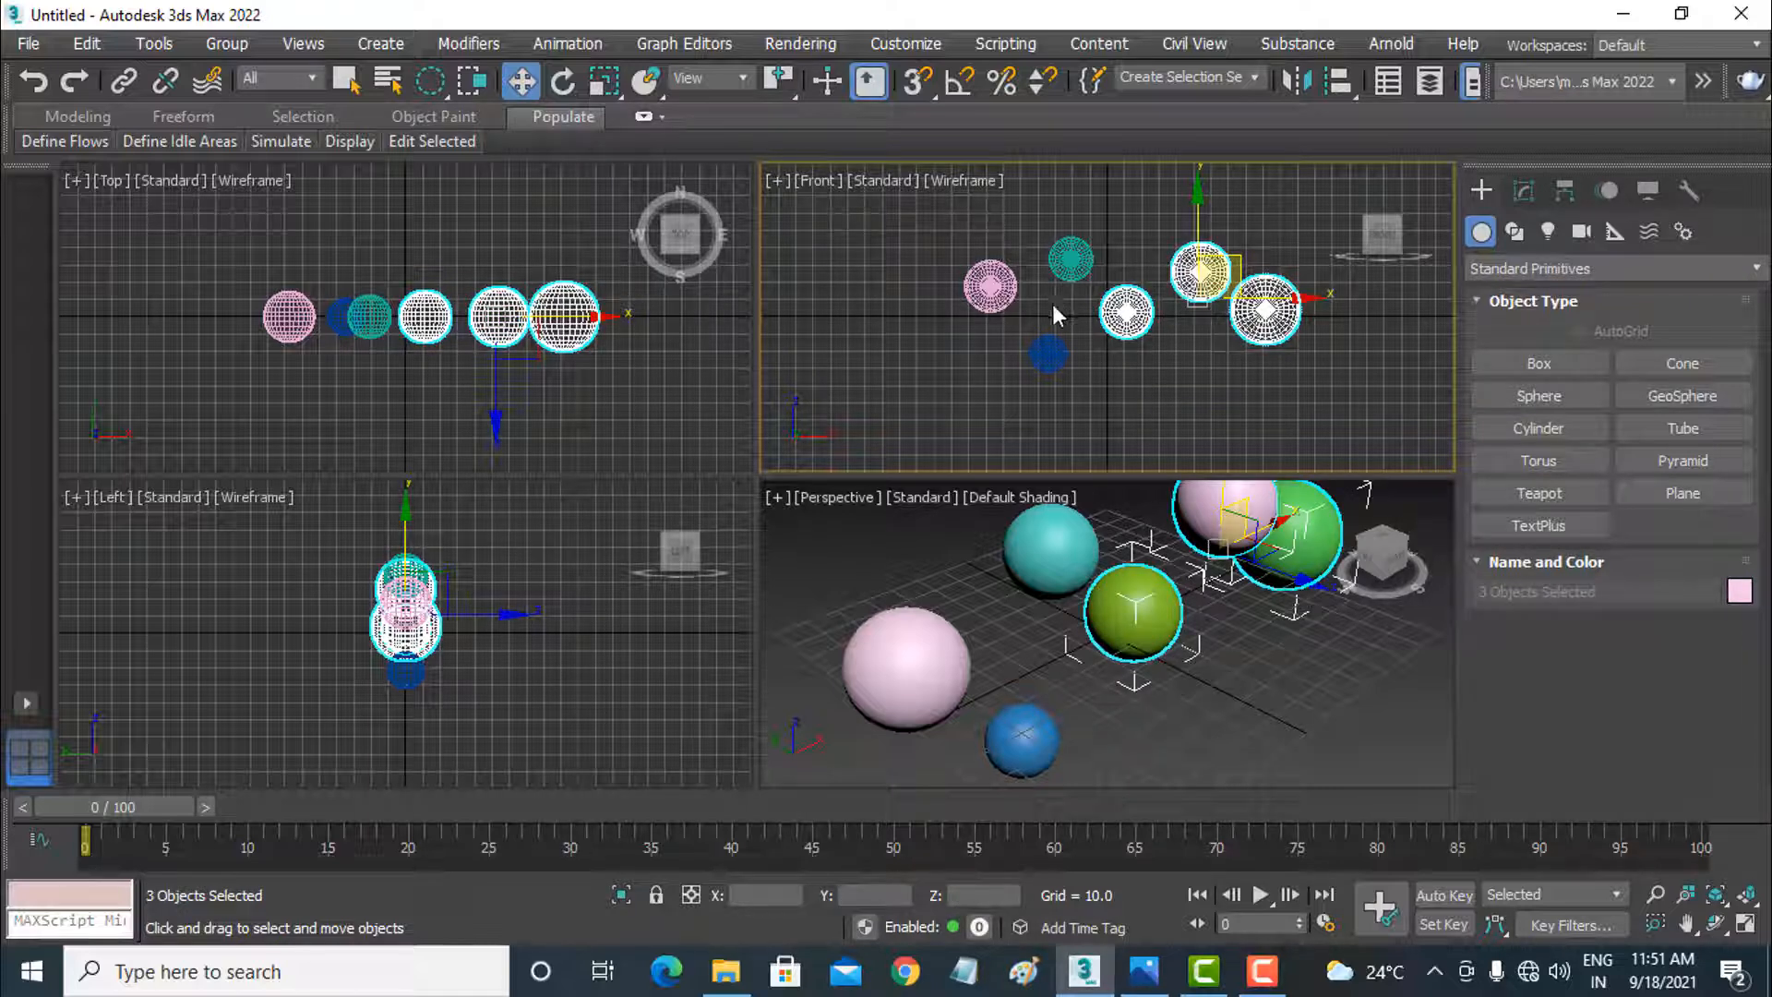
Step: Select the teal, olive and nearby pink spheres with a circular region in the Front view, and clear the selection
left_click_drag(1054, 301, 1160, 188)
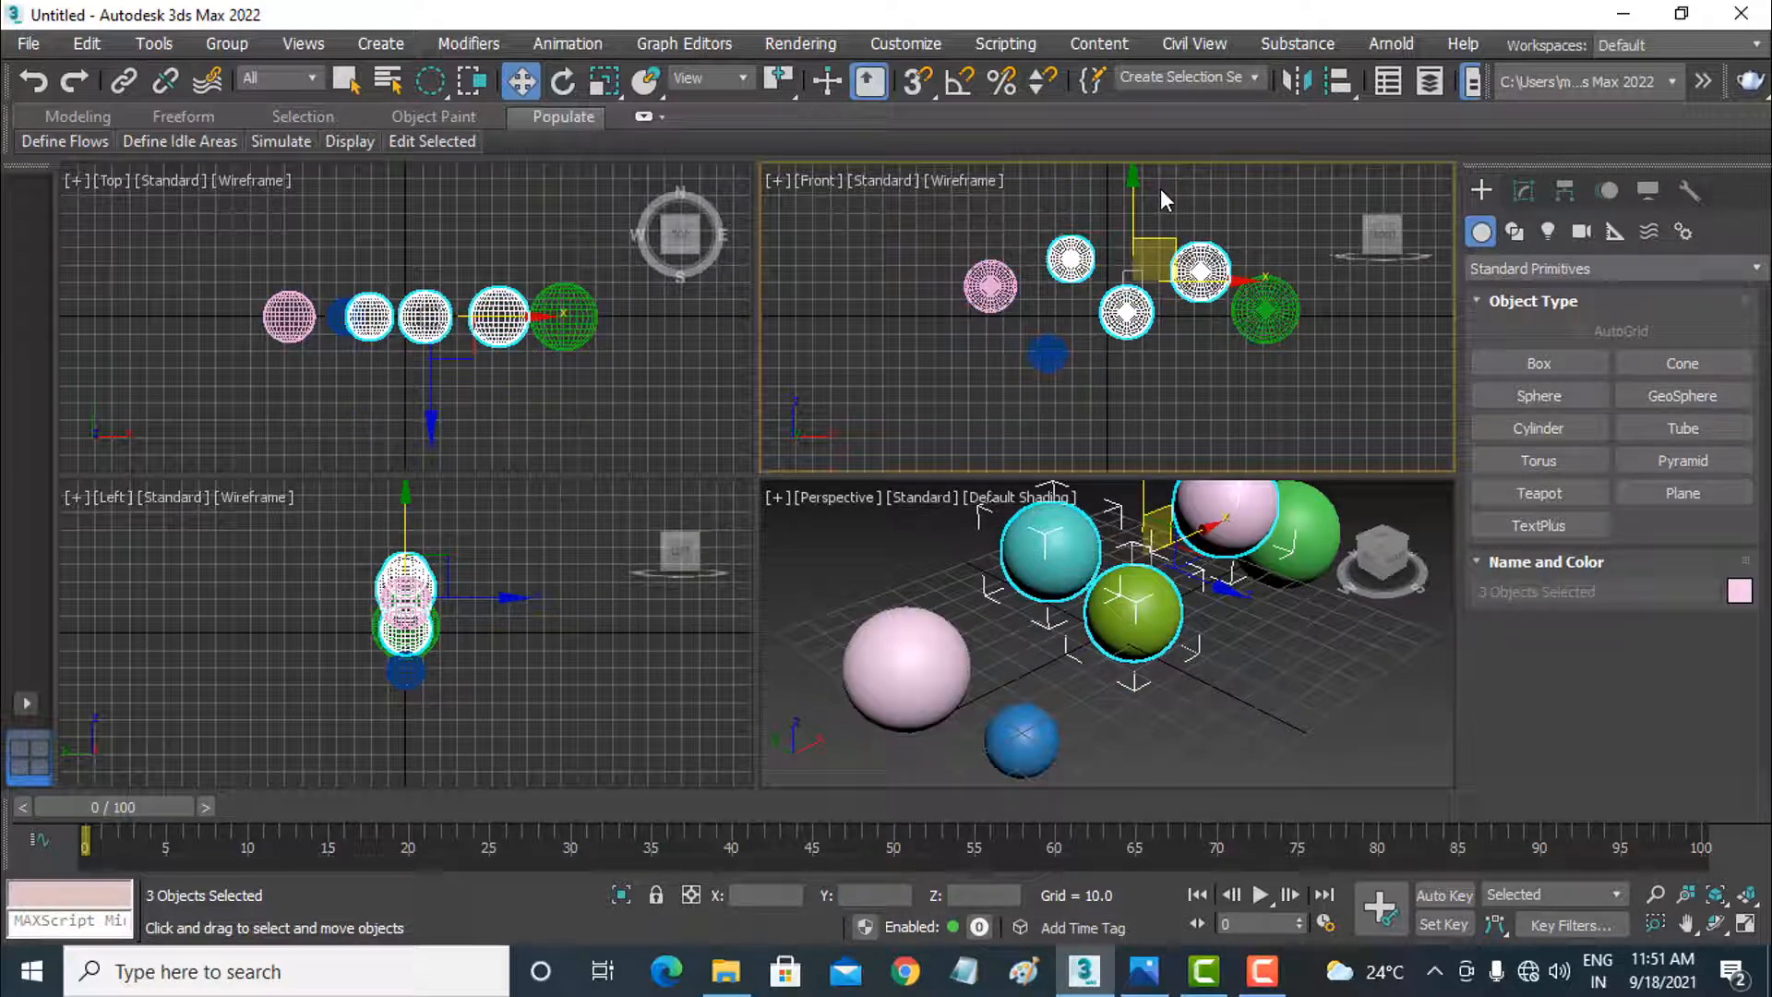
left_click(1233, 378)
Step: Convert the large green sphere to an Editable Poly and enable Vertex sub-object editing
left_click(1264, 313)
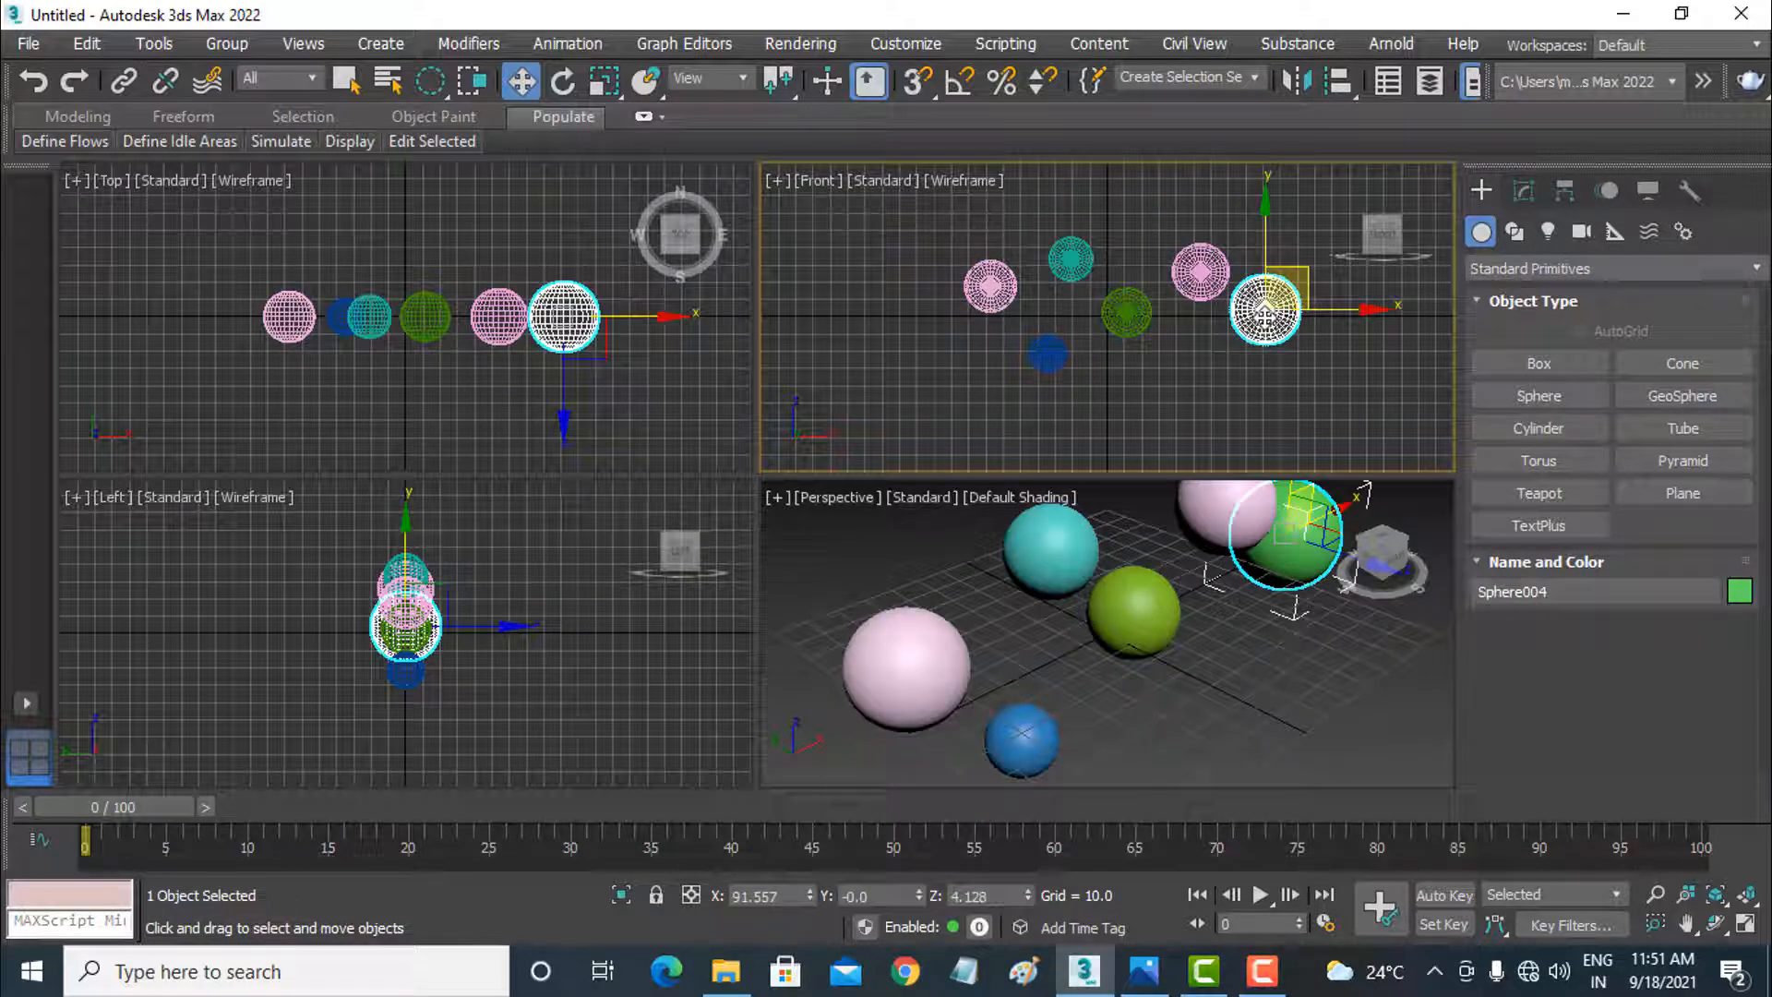
key("z")
right_click(1133, 293)
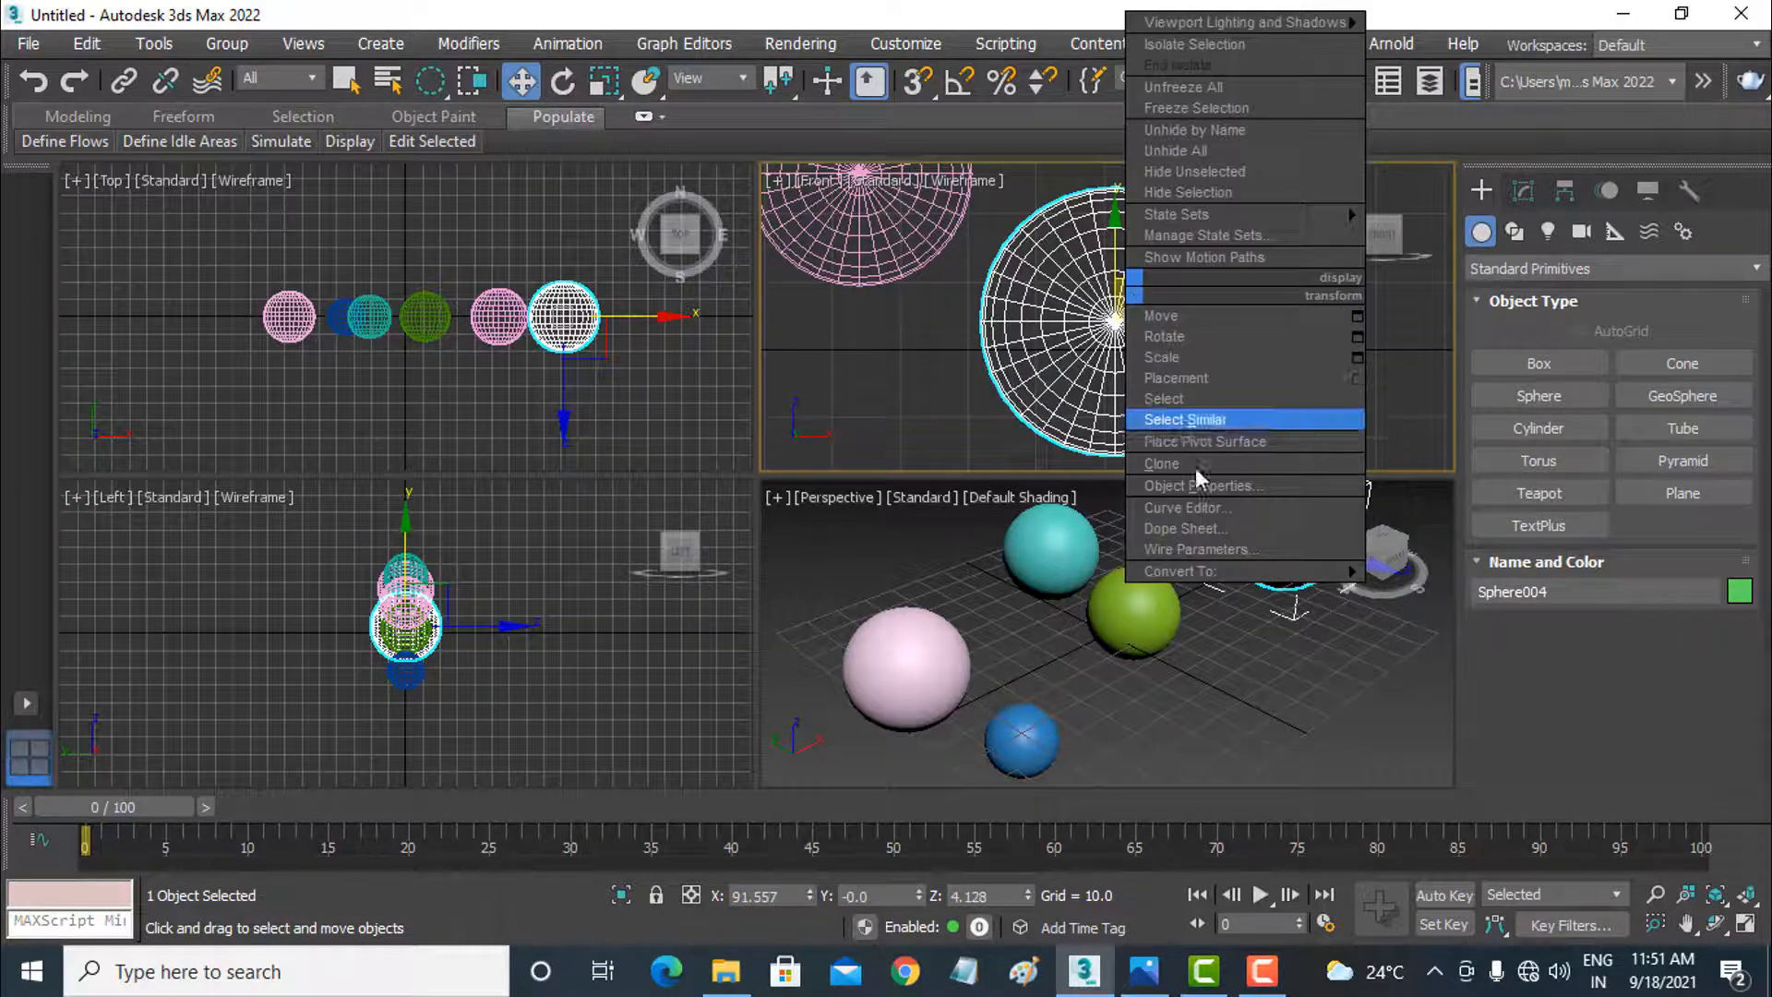
mouse_move(1237, 572)
left_click(1450, 587)
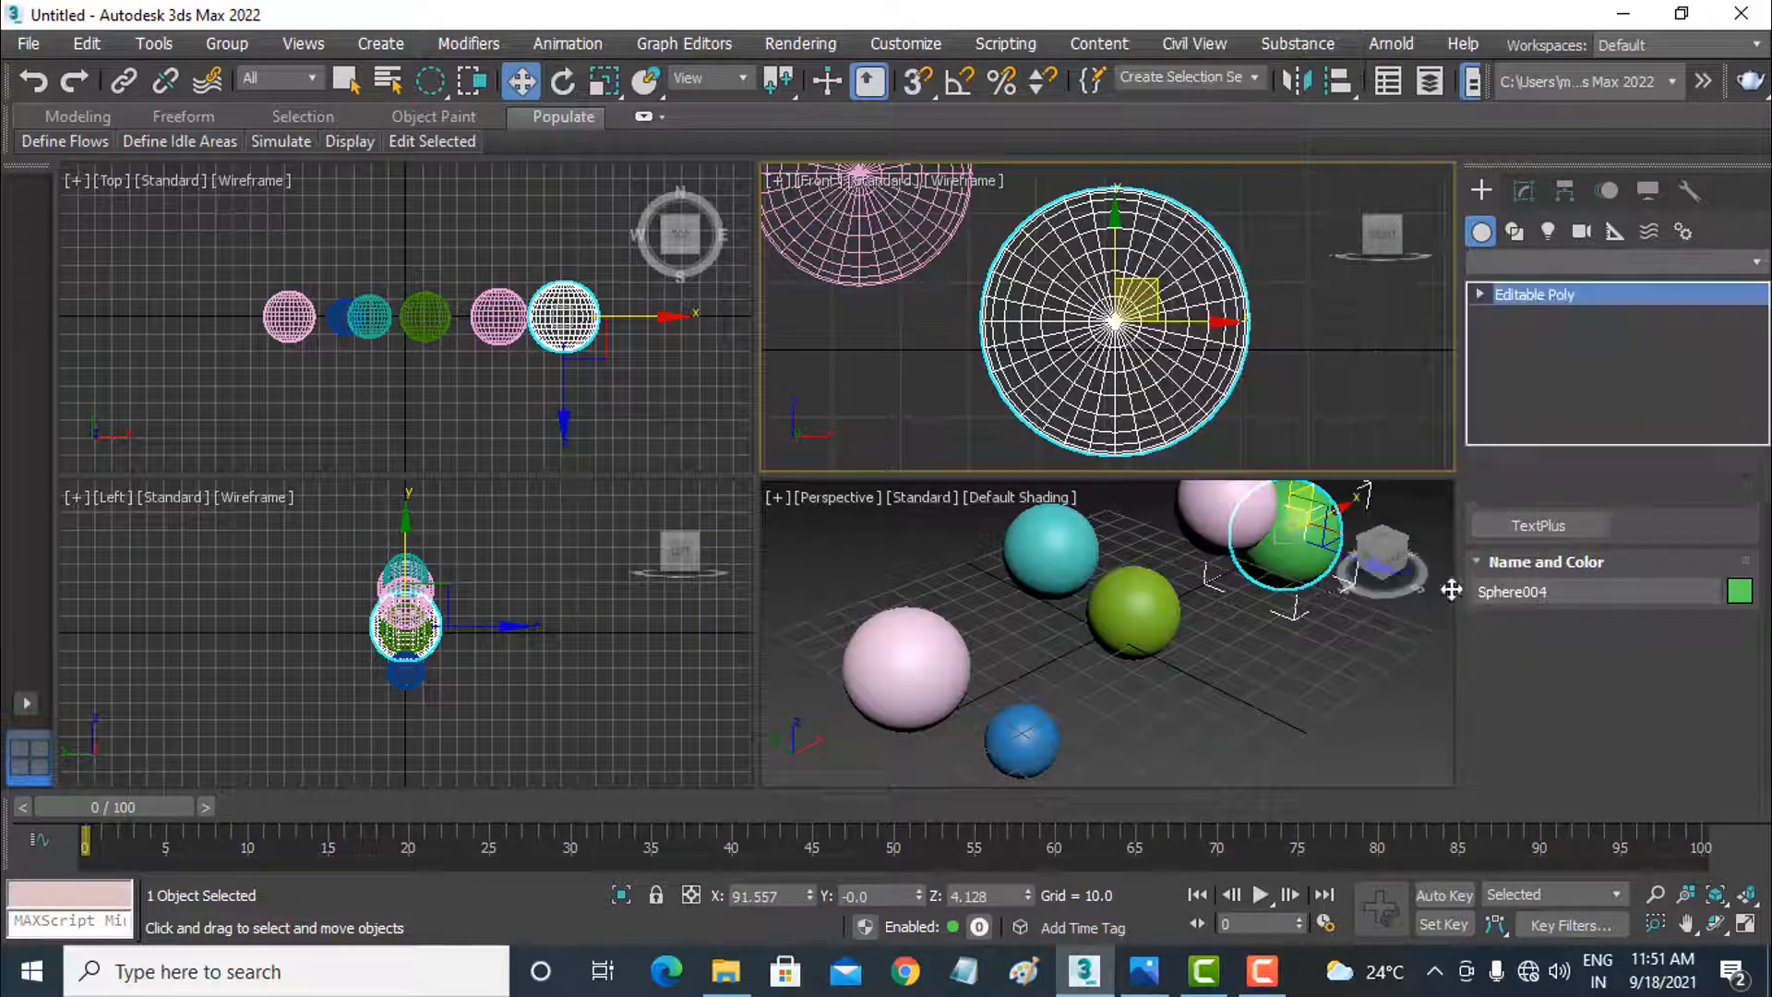
left_click(1479, 293)
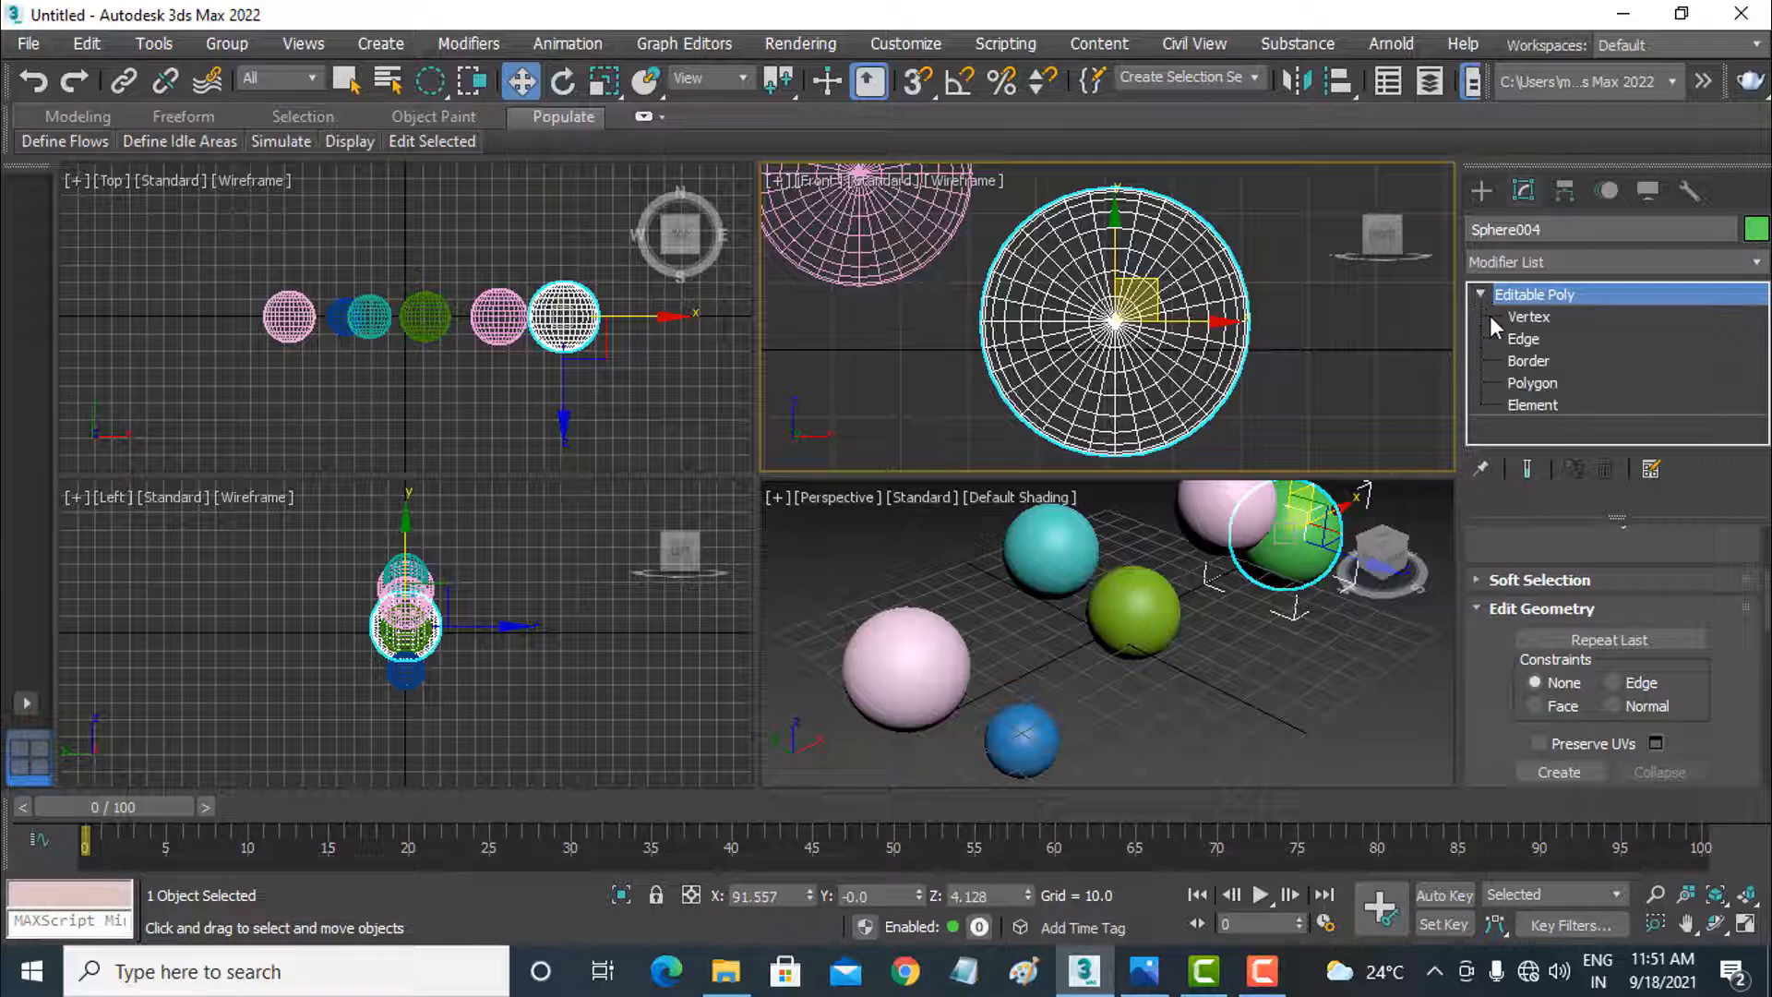
left_click(1489, 316)
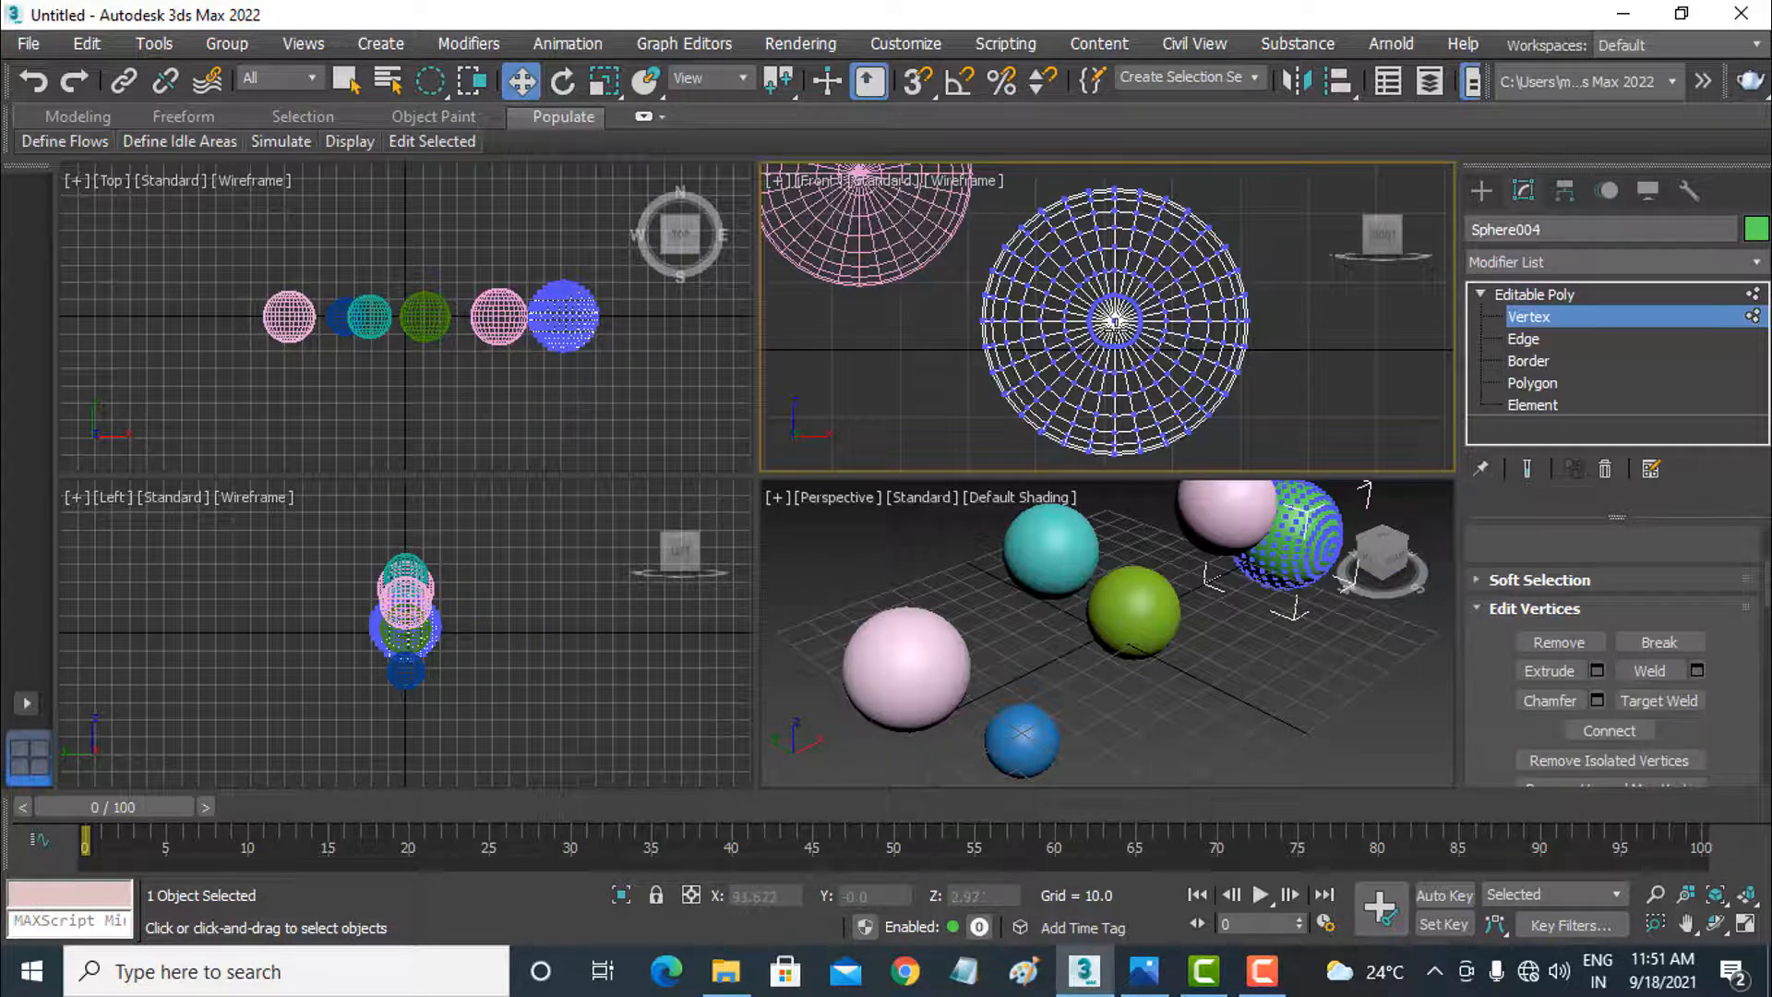
Step: Move the green sphere's central pole vertex slightly off-centre in the Front view, and undo the move
scroll(1114, 320, "up", 2)
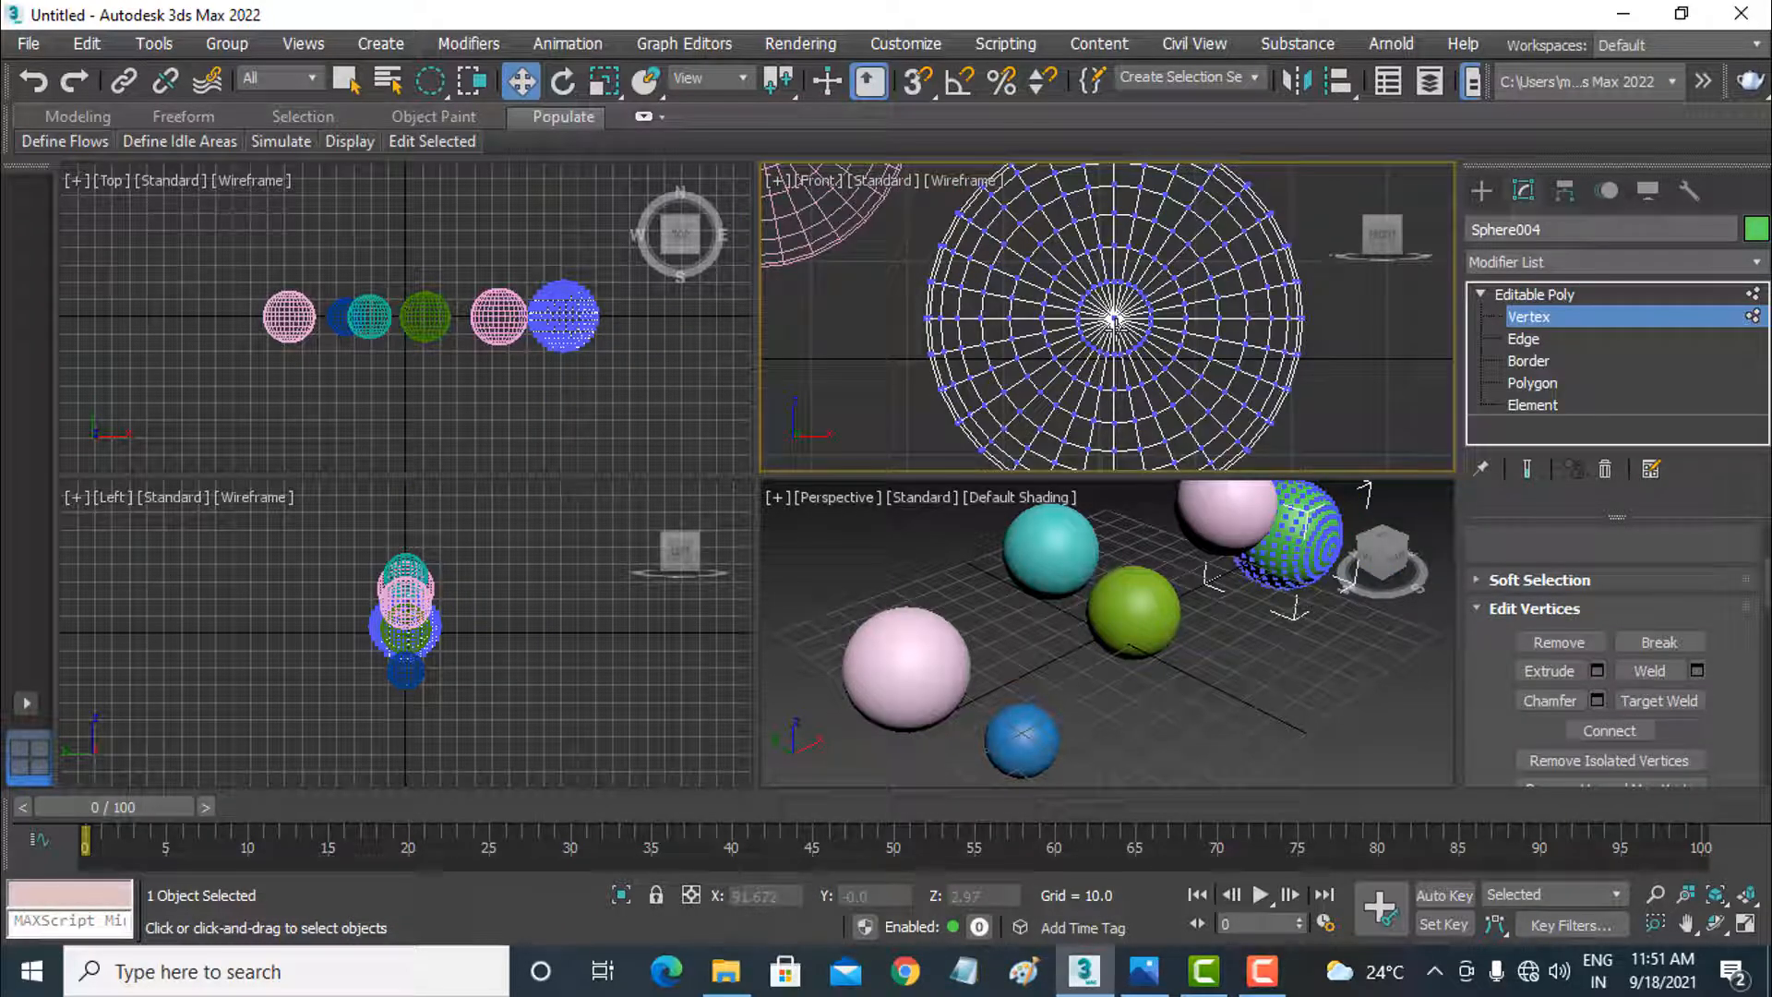
left_click(1114, 320)
left_click_drag(1142, 295, 1142, 295)
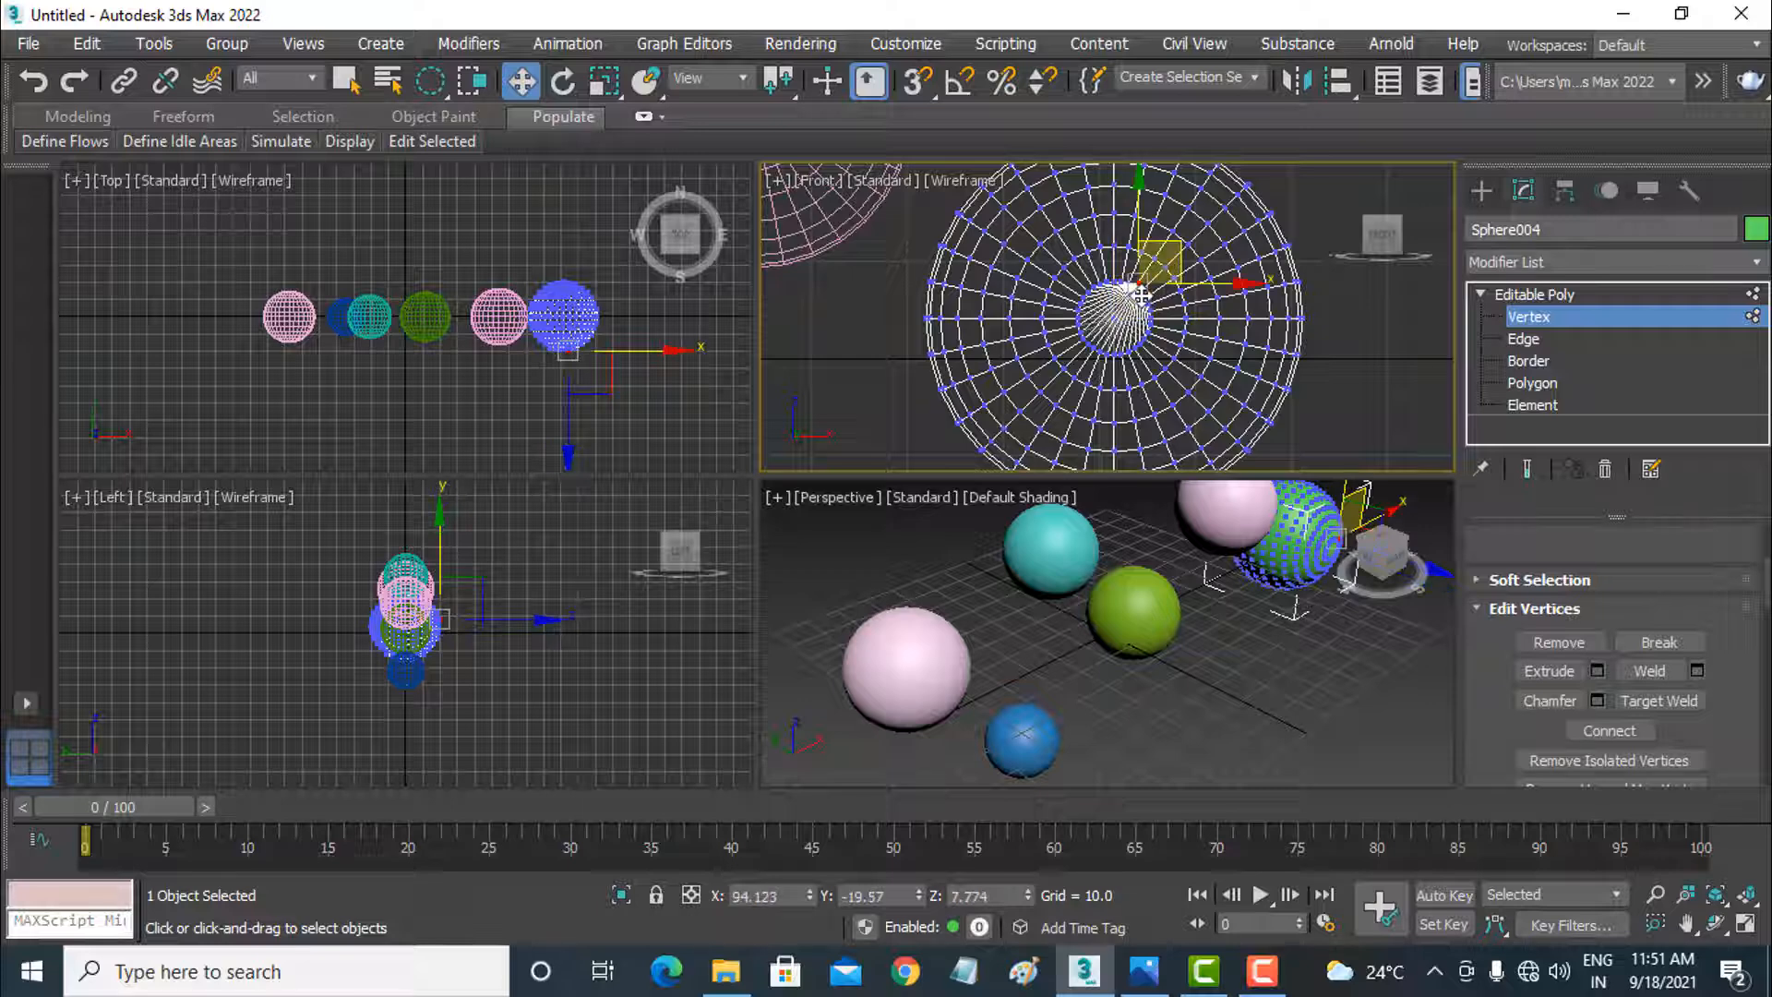
key("ctrl+z")
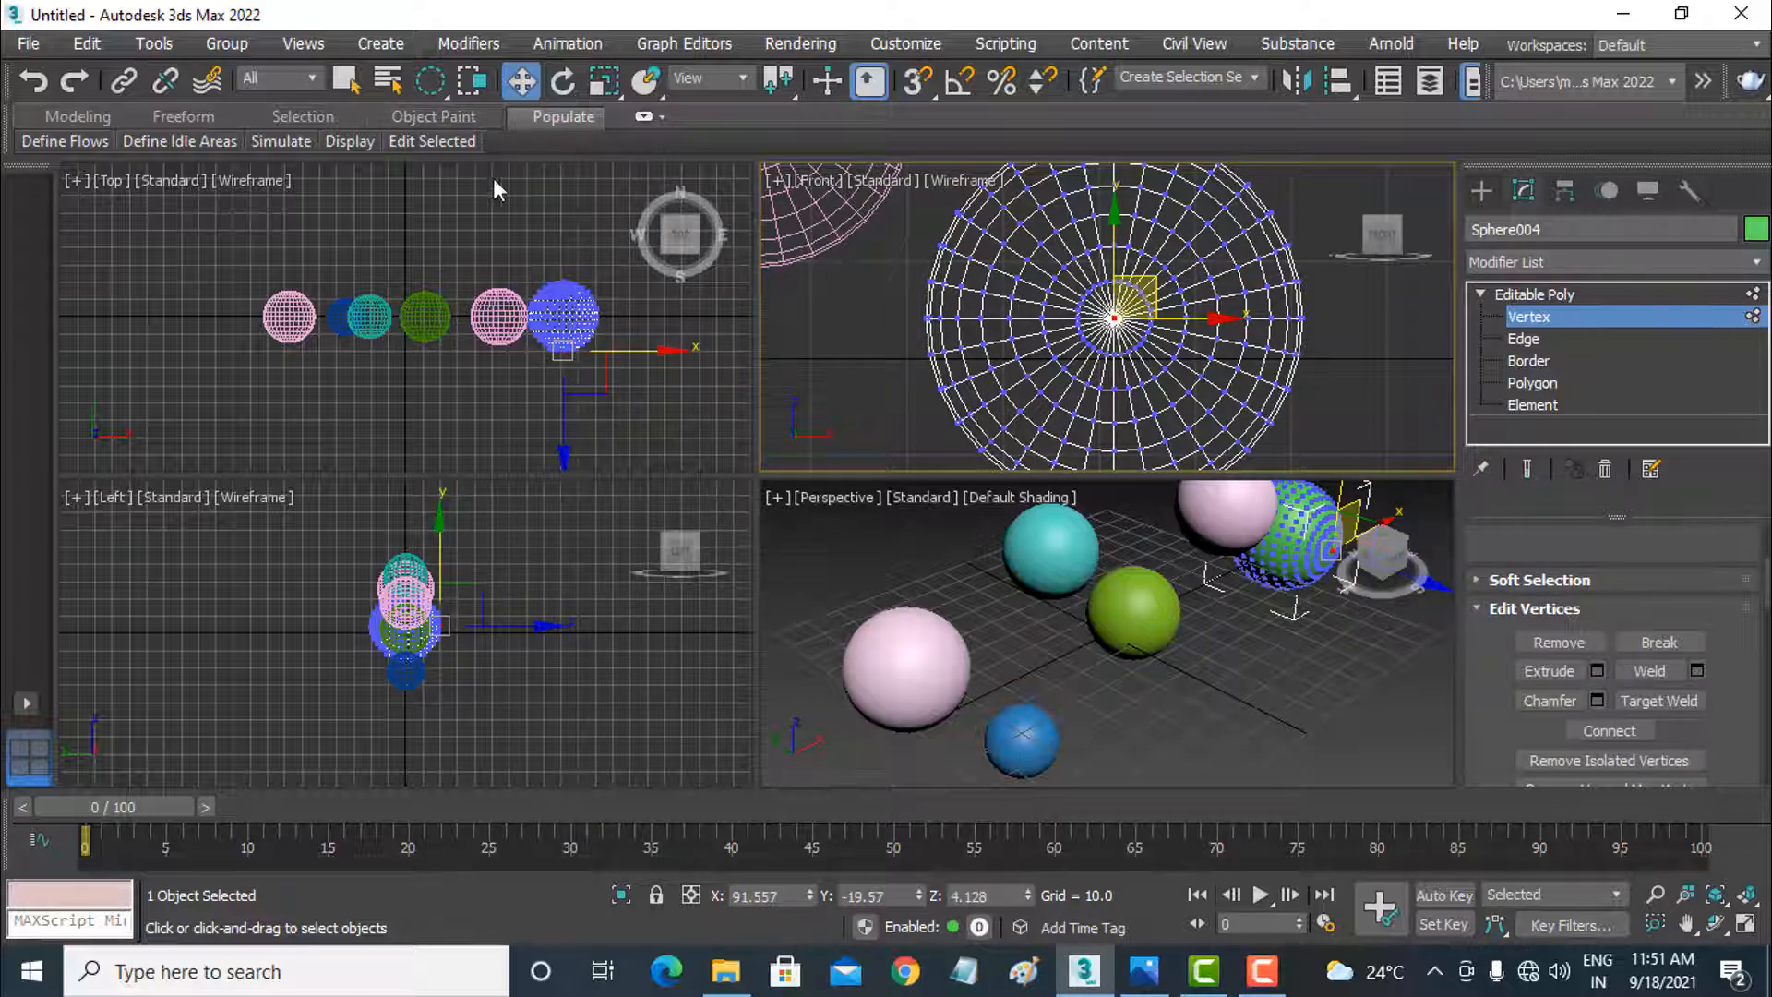
Step: Select the green sphere's central vertex rings with a circular region, inspect the selection in the Perspective view, and undo it
left_click(347, 79)
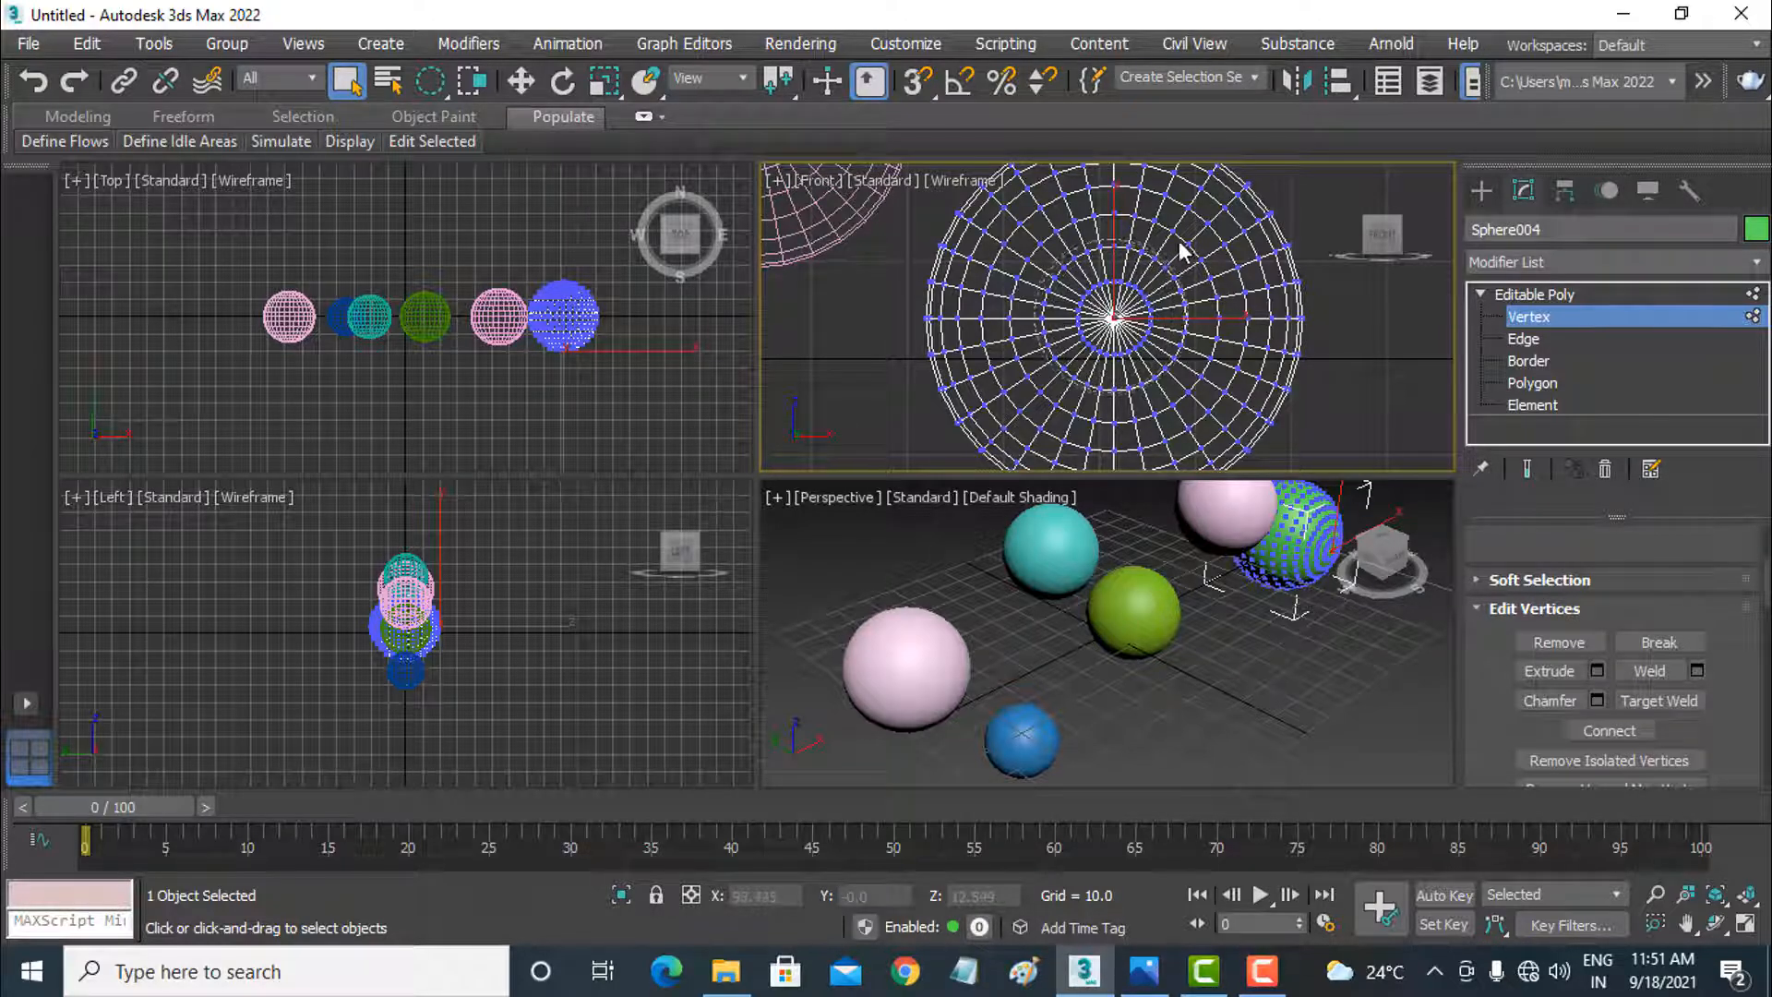
left_click_drag(1179, 242, 1190, 231)
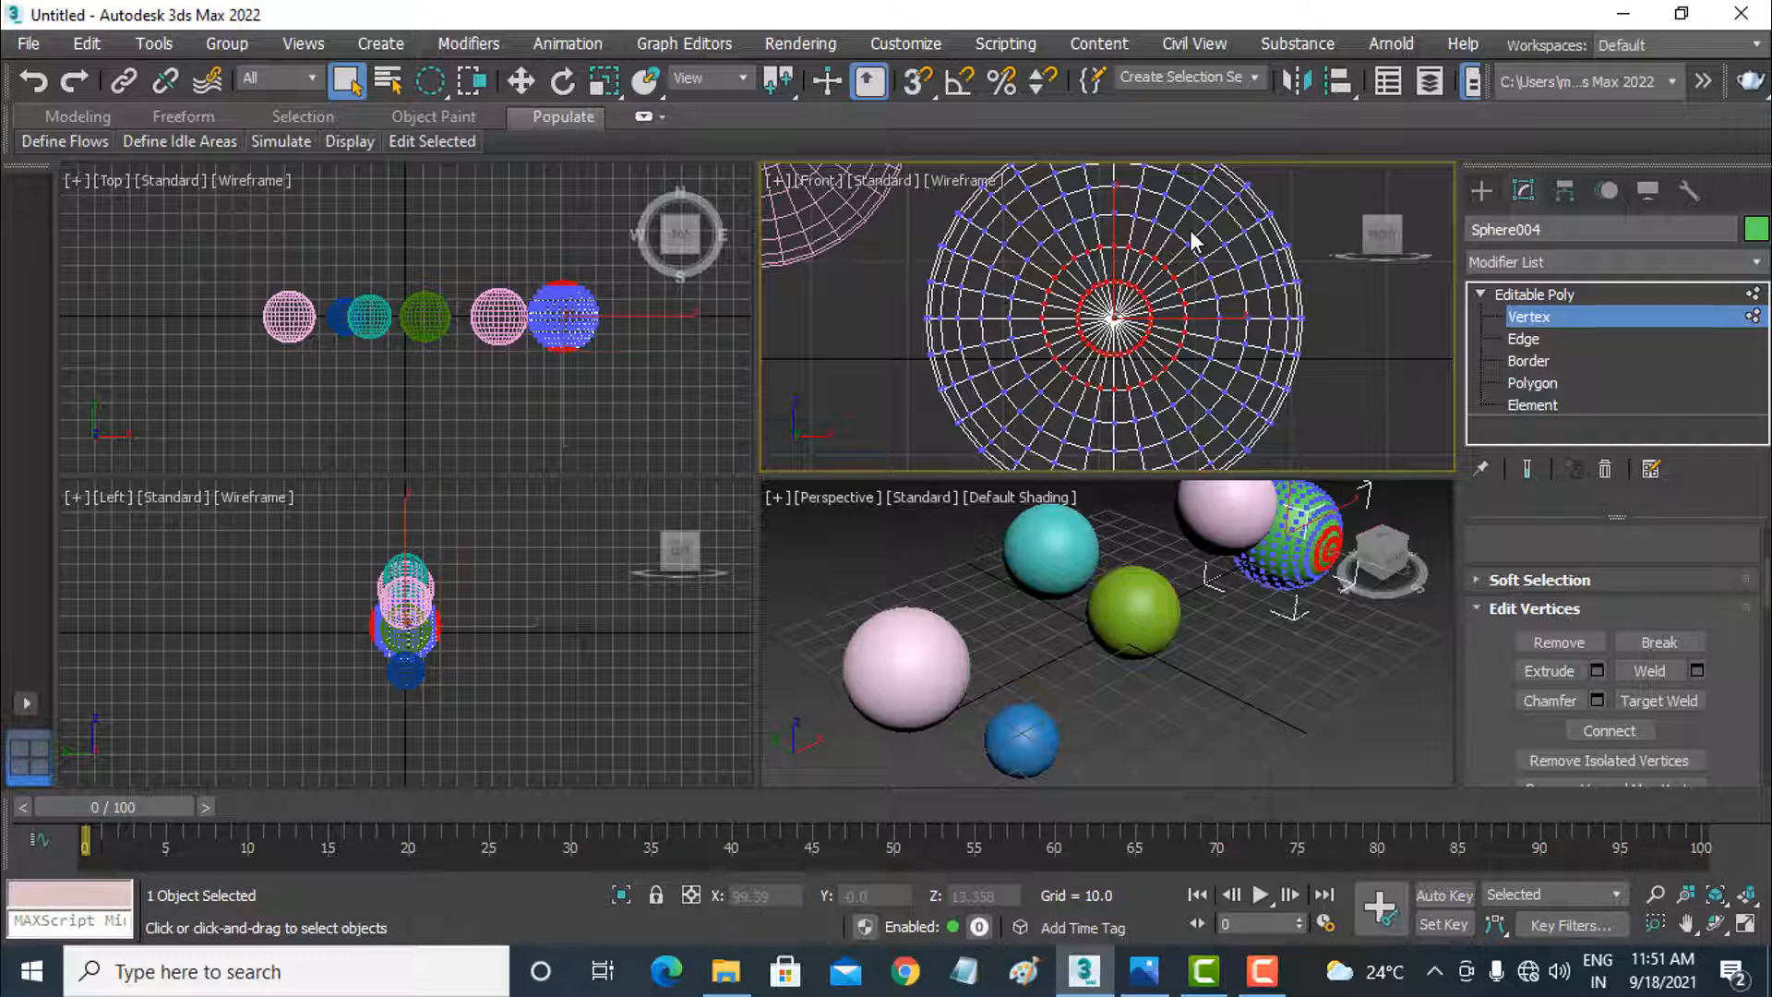
left_click(520, 84)
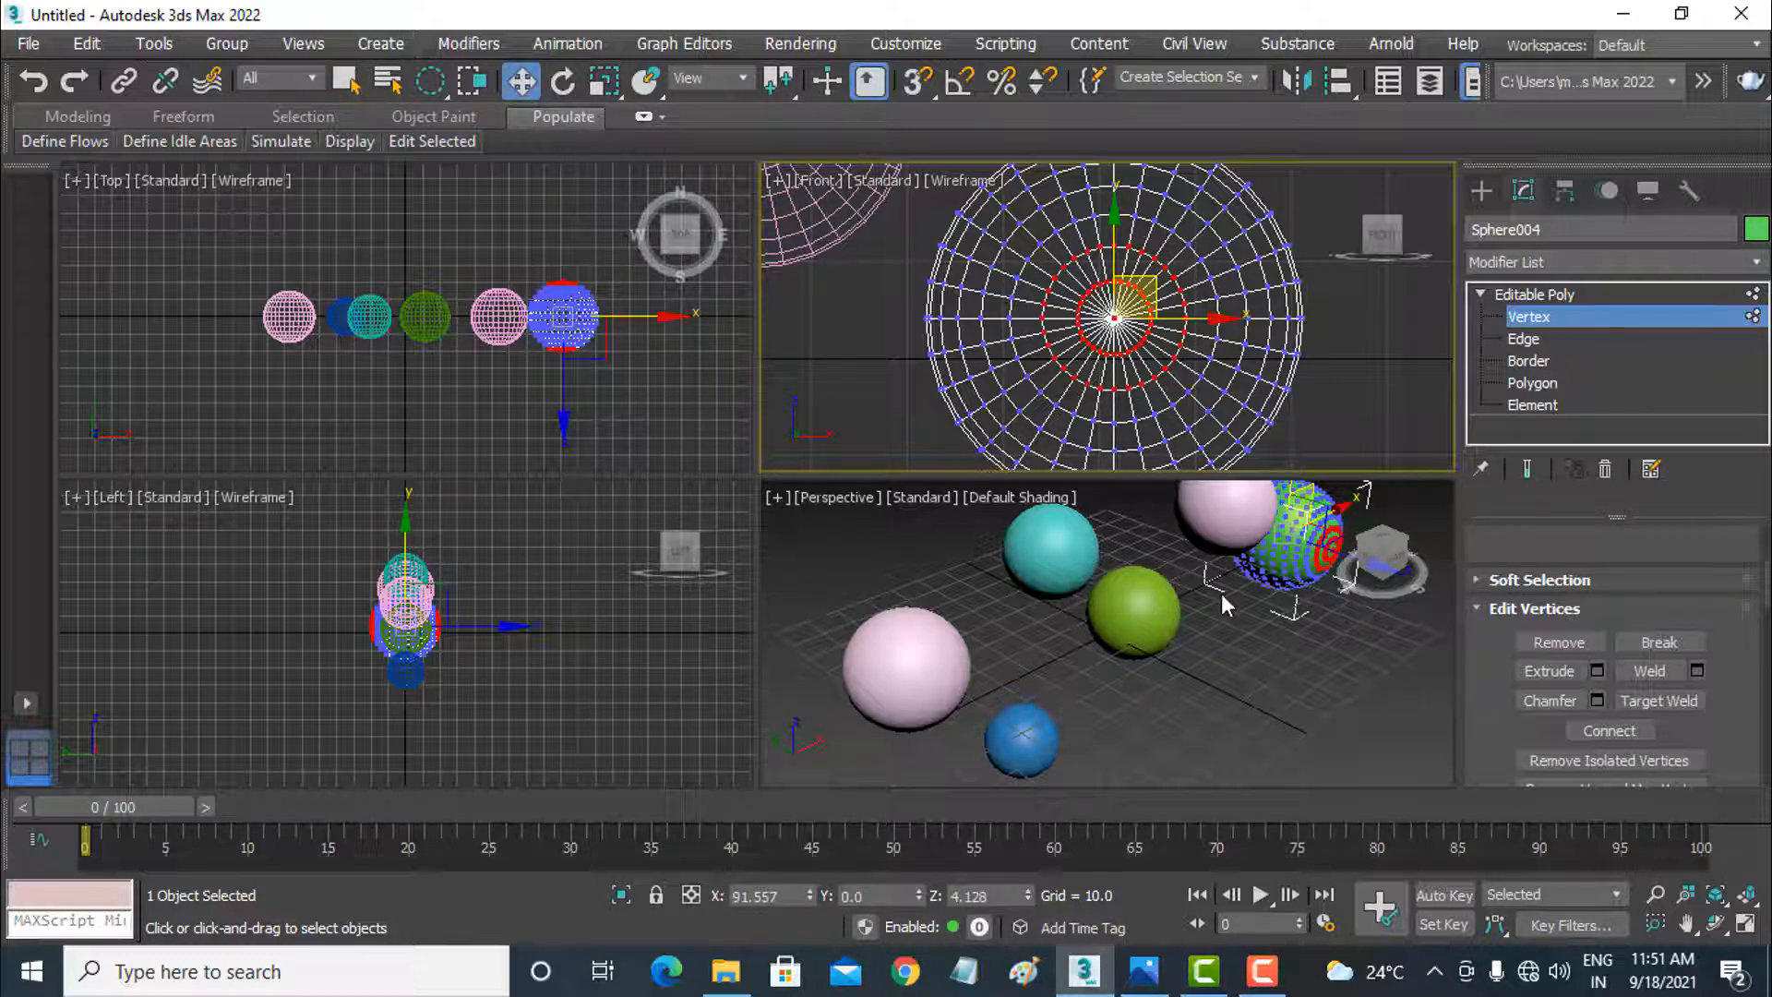
scroll(1236, 598, "down", 5)
scroll(1259, 635, "up", 6)
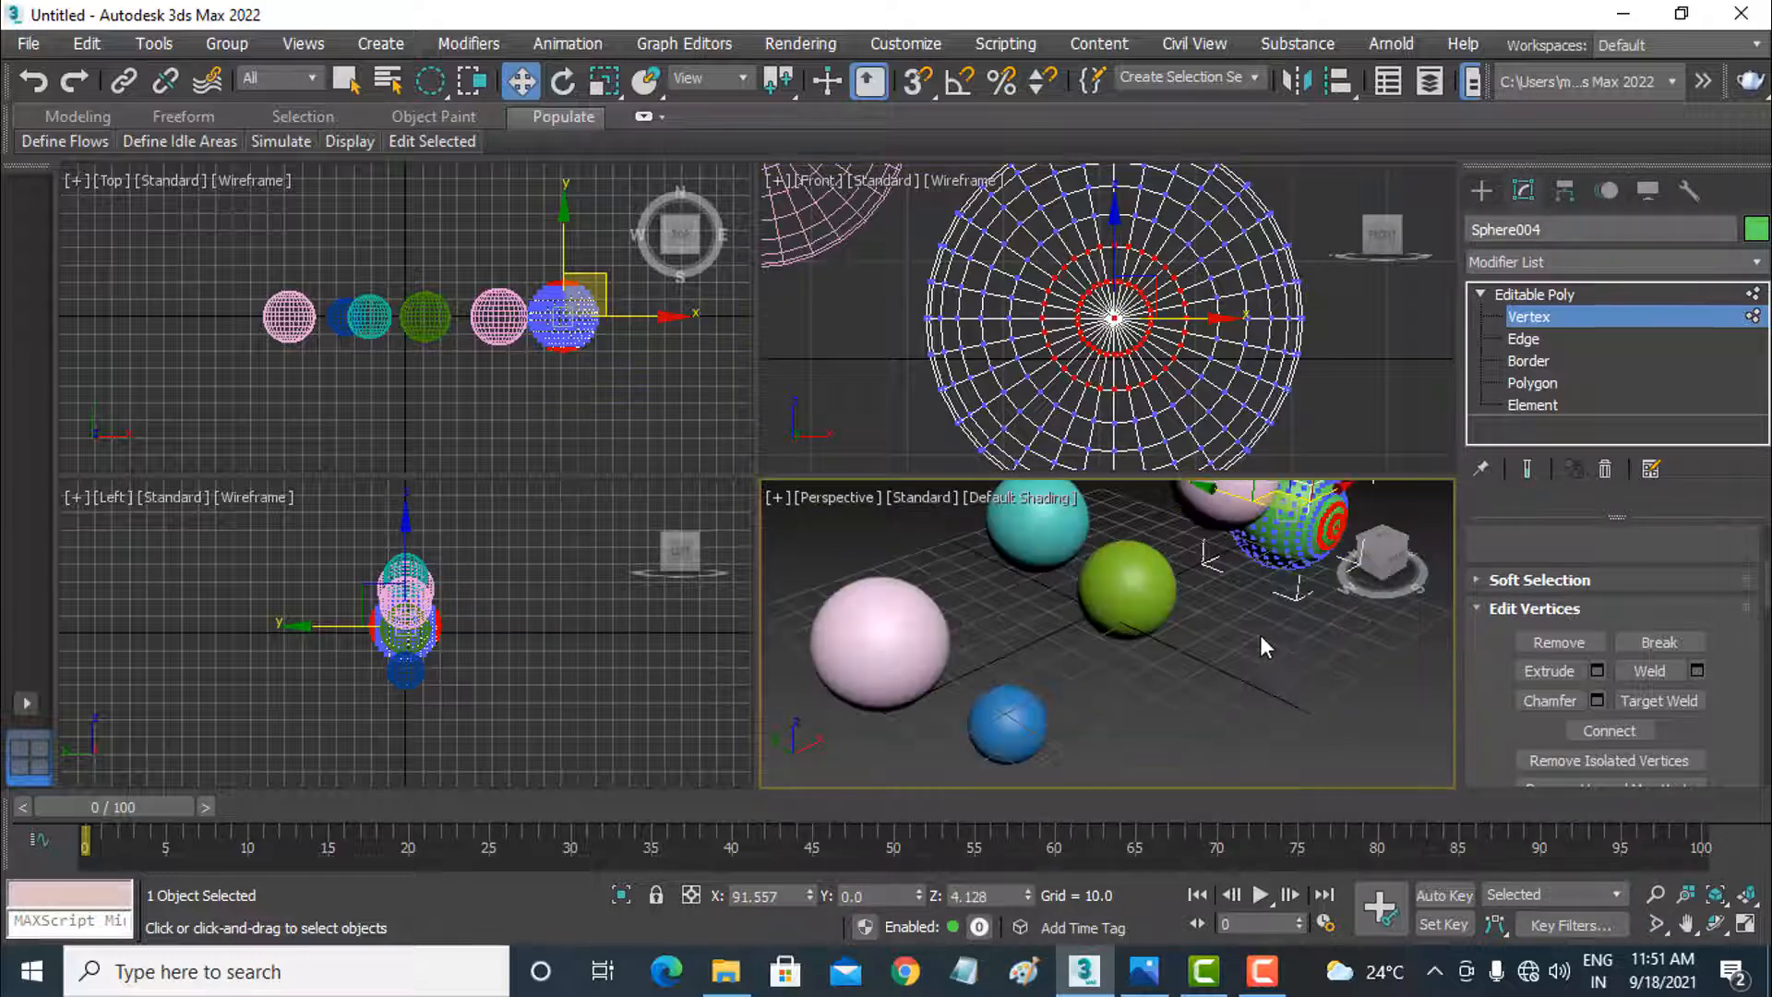
middle_click_drag(1259, 635, 954, 698, "alt")
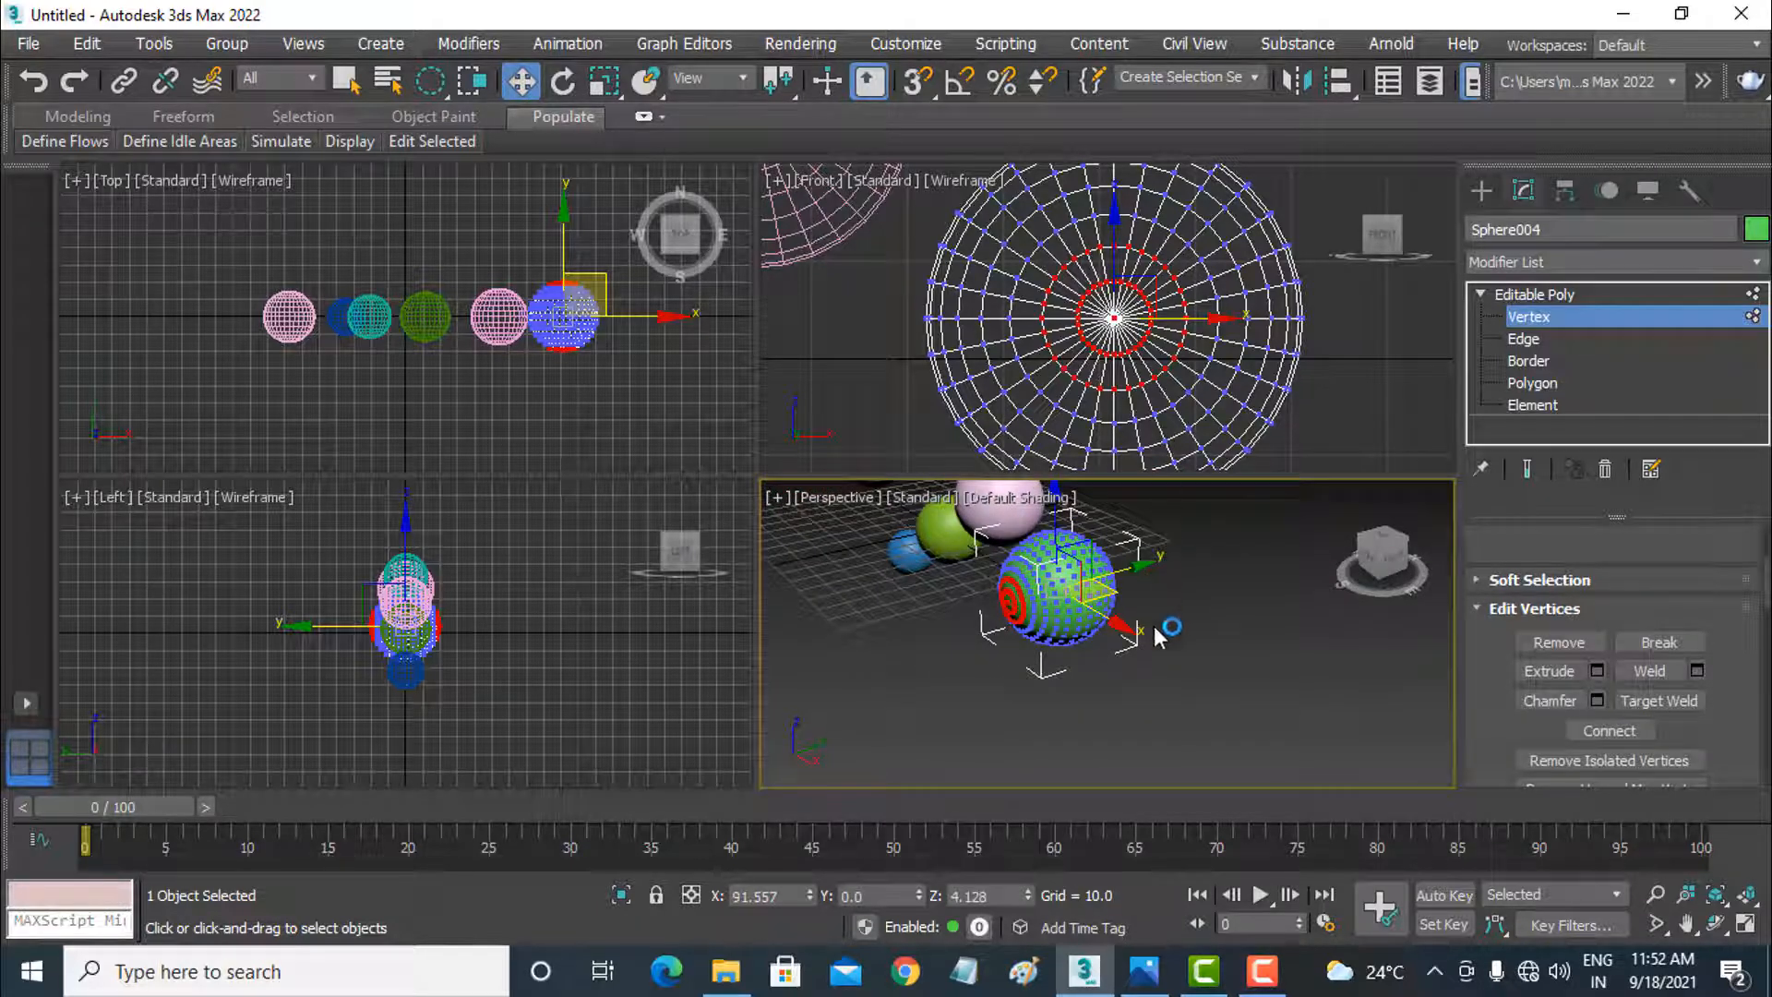
mouse_move(1167, 636)
middle_mouse_down("alt")
mouse_move(1038, 660)
mouse_move(1024, 628)
mouse_move(1189, 626)
middle_mouse_up("alt")
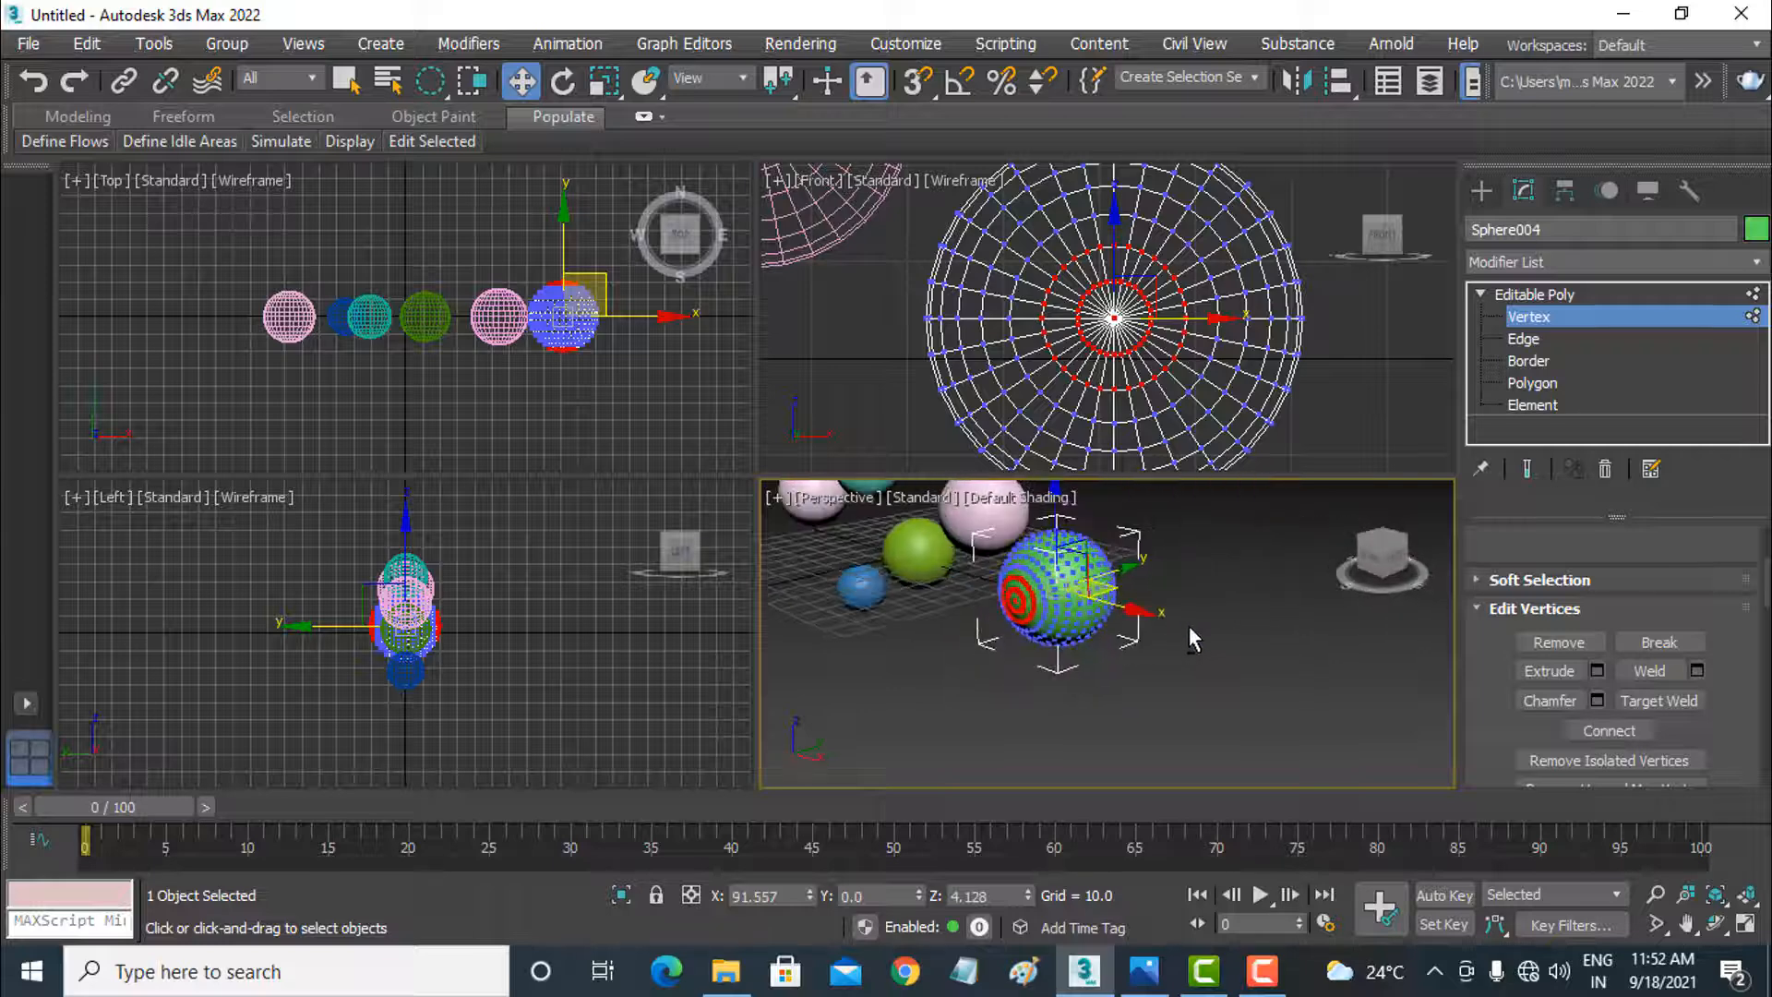
key("ctrl+z")
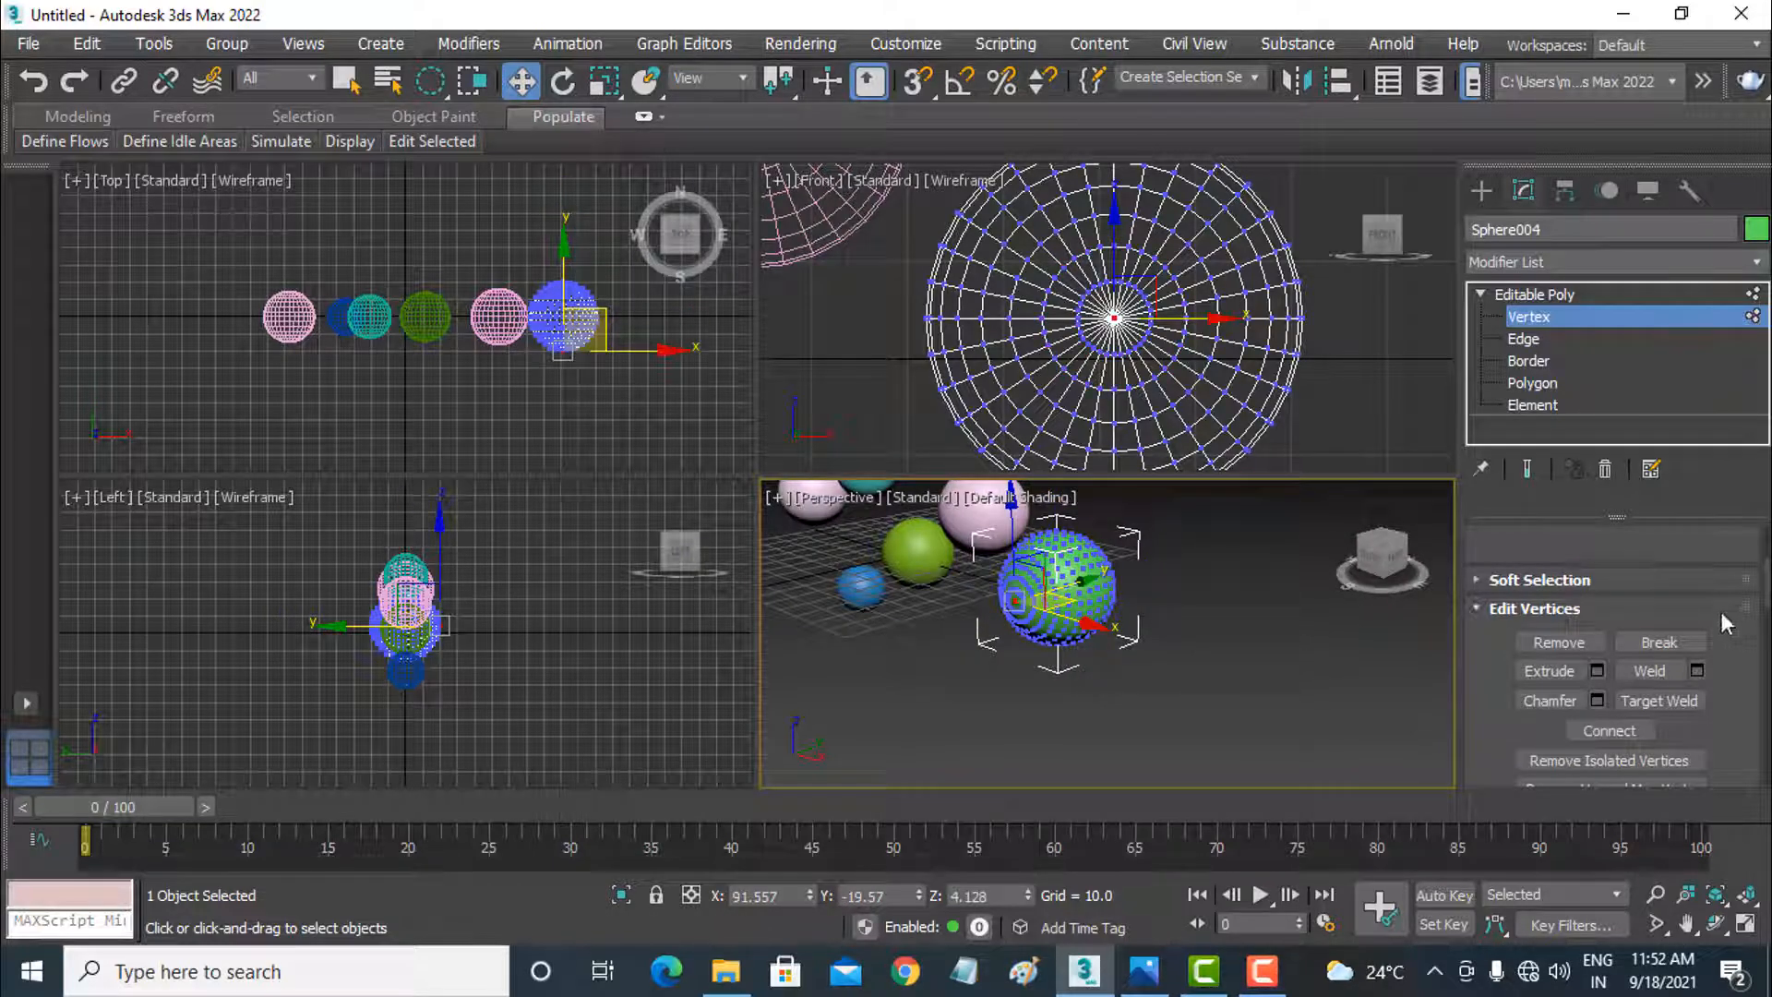
Step: Enable Ignore Backfacing and select the central vertex rings on the green sphere's front side with a circular region in the Front view
scroll(1727, 618, "up", 4)
scroll(1727, 614, "up", 1)
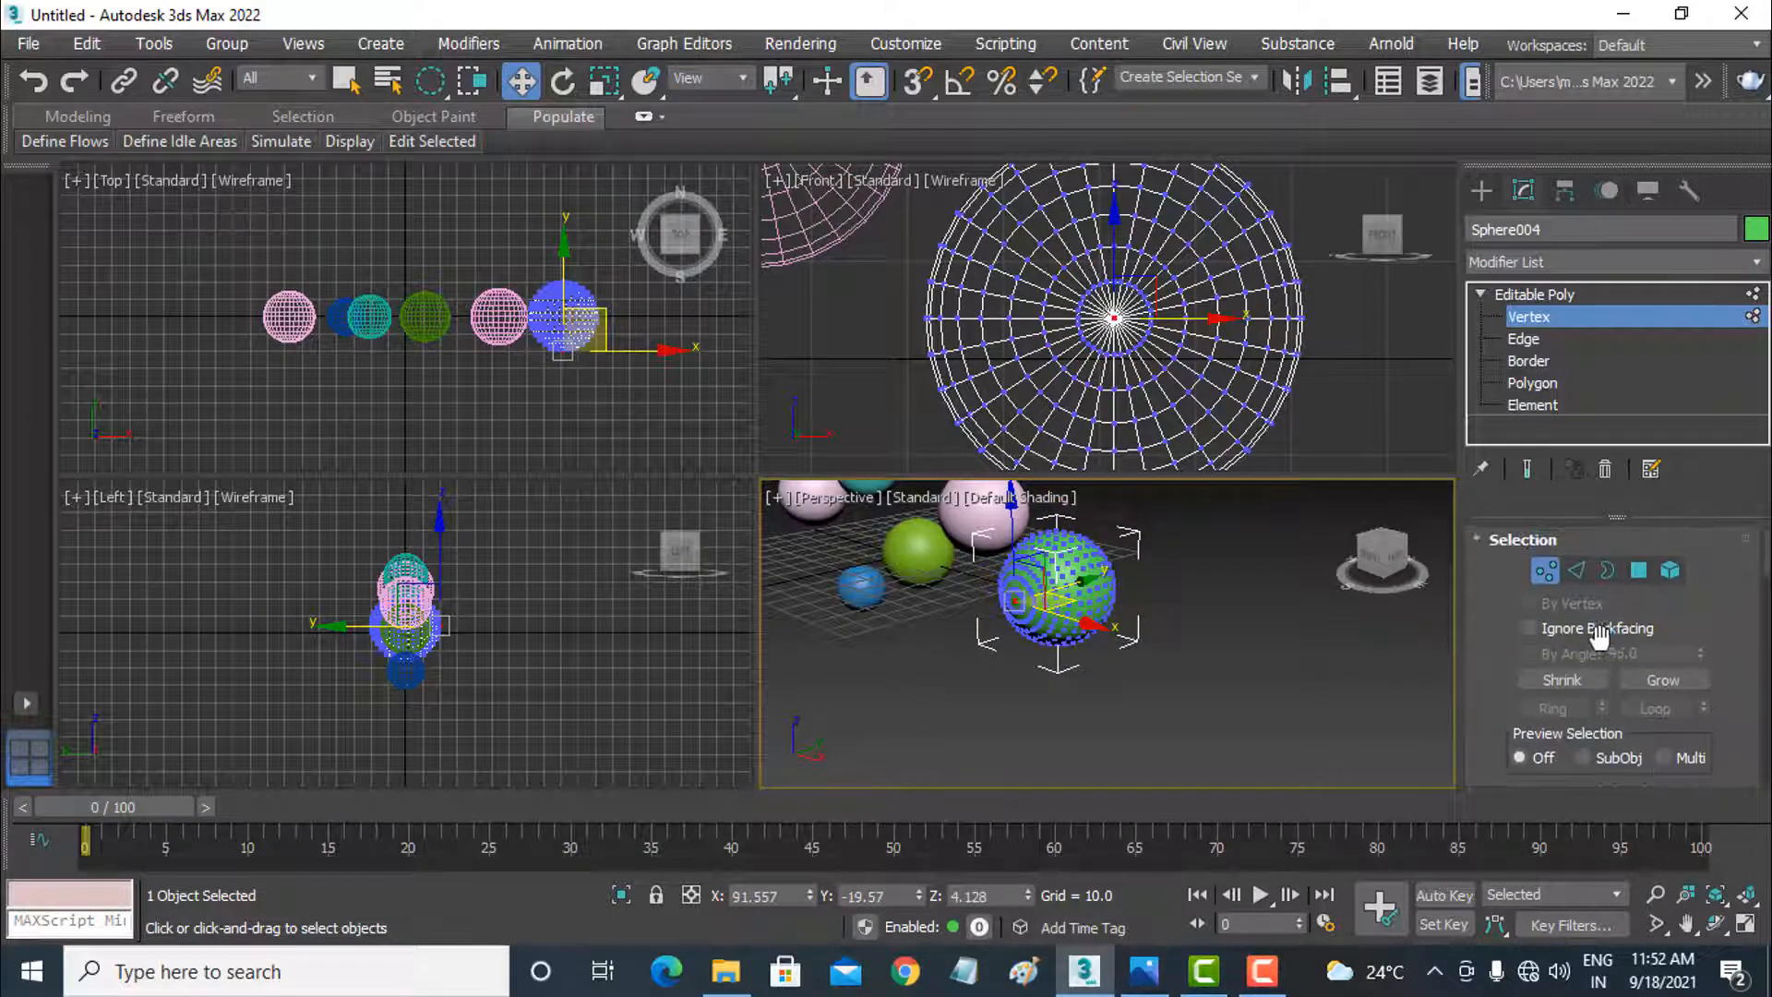
left_click(1569, 629)
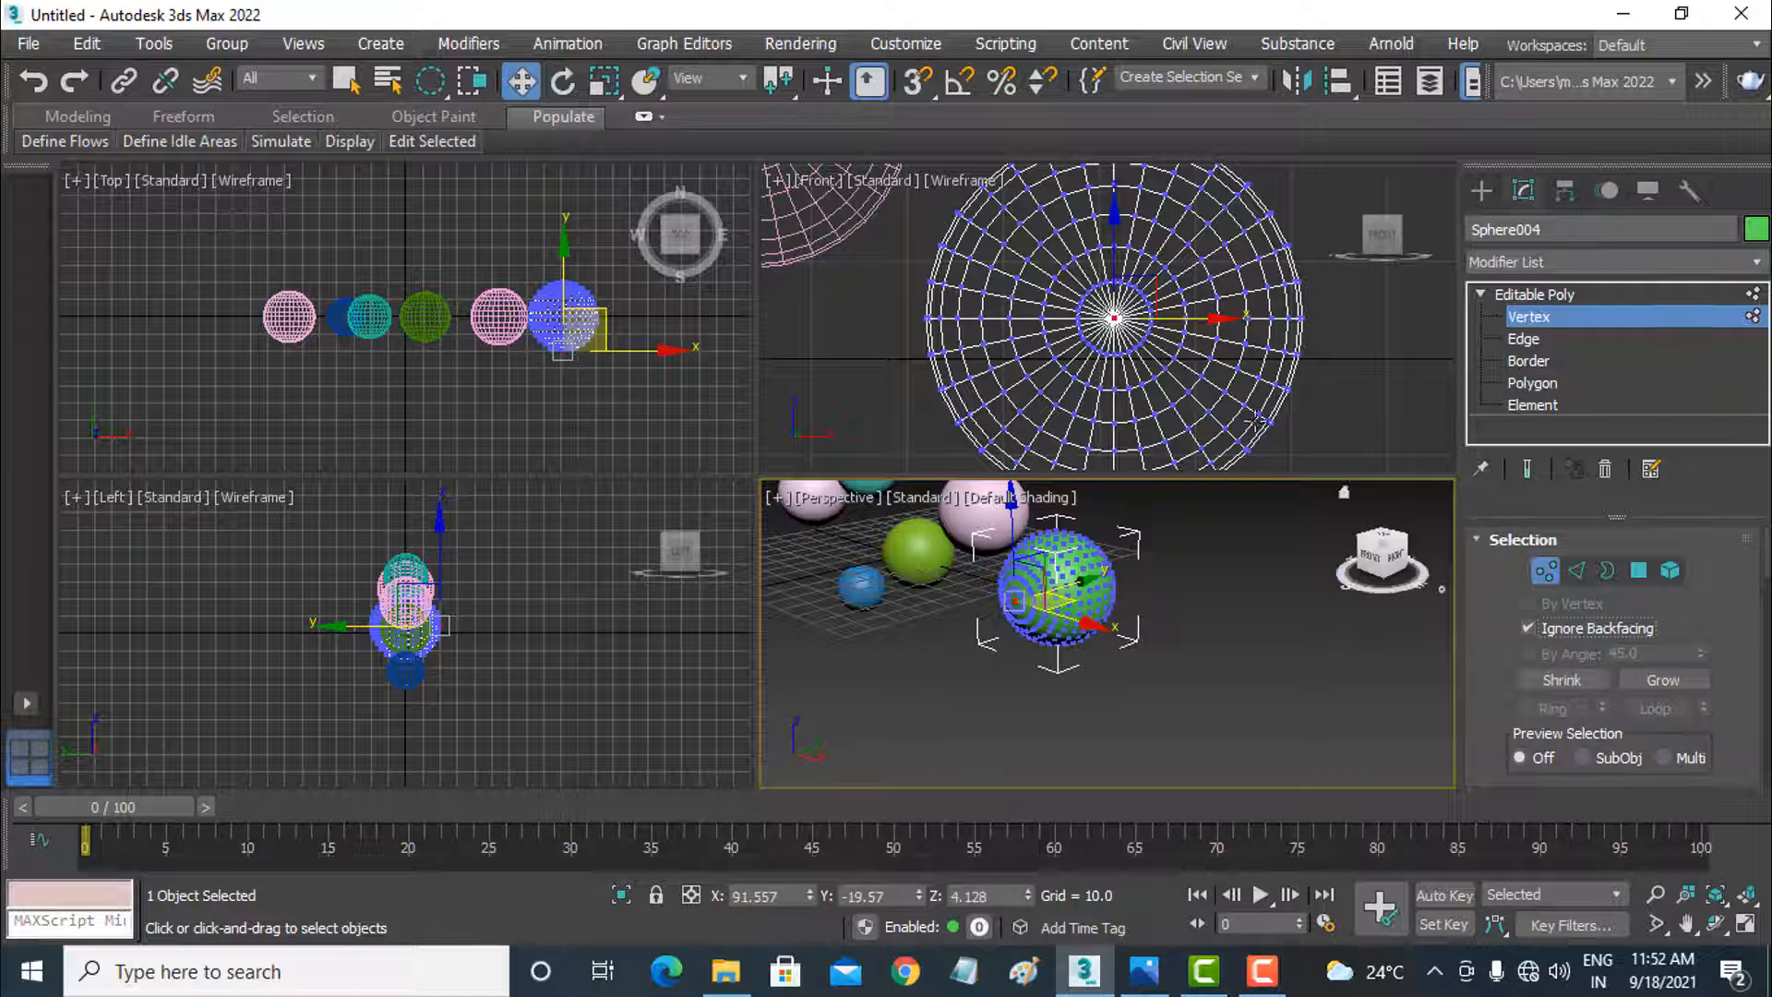
left_click(1114, 318)
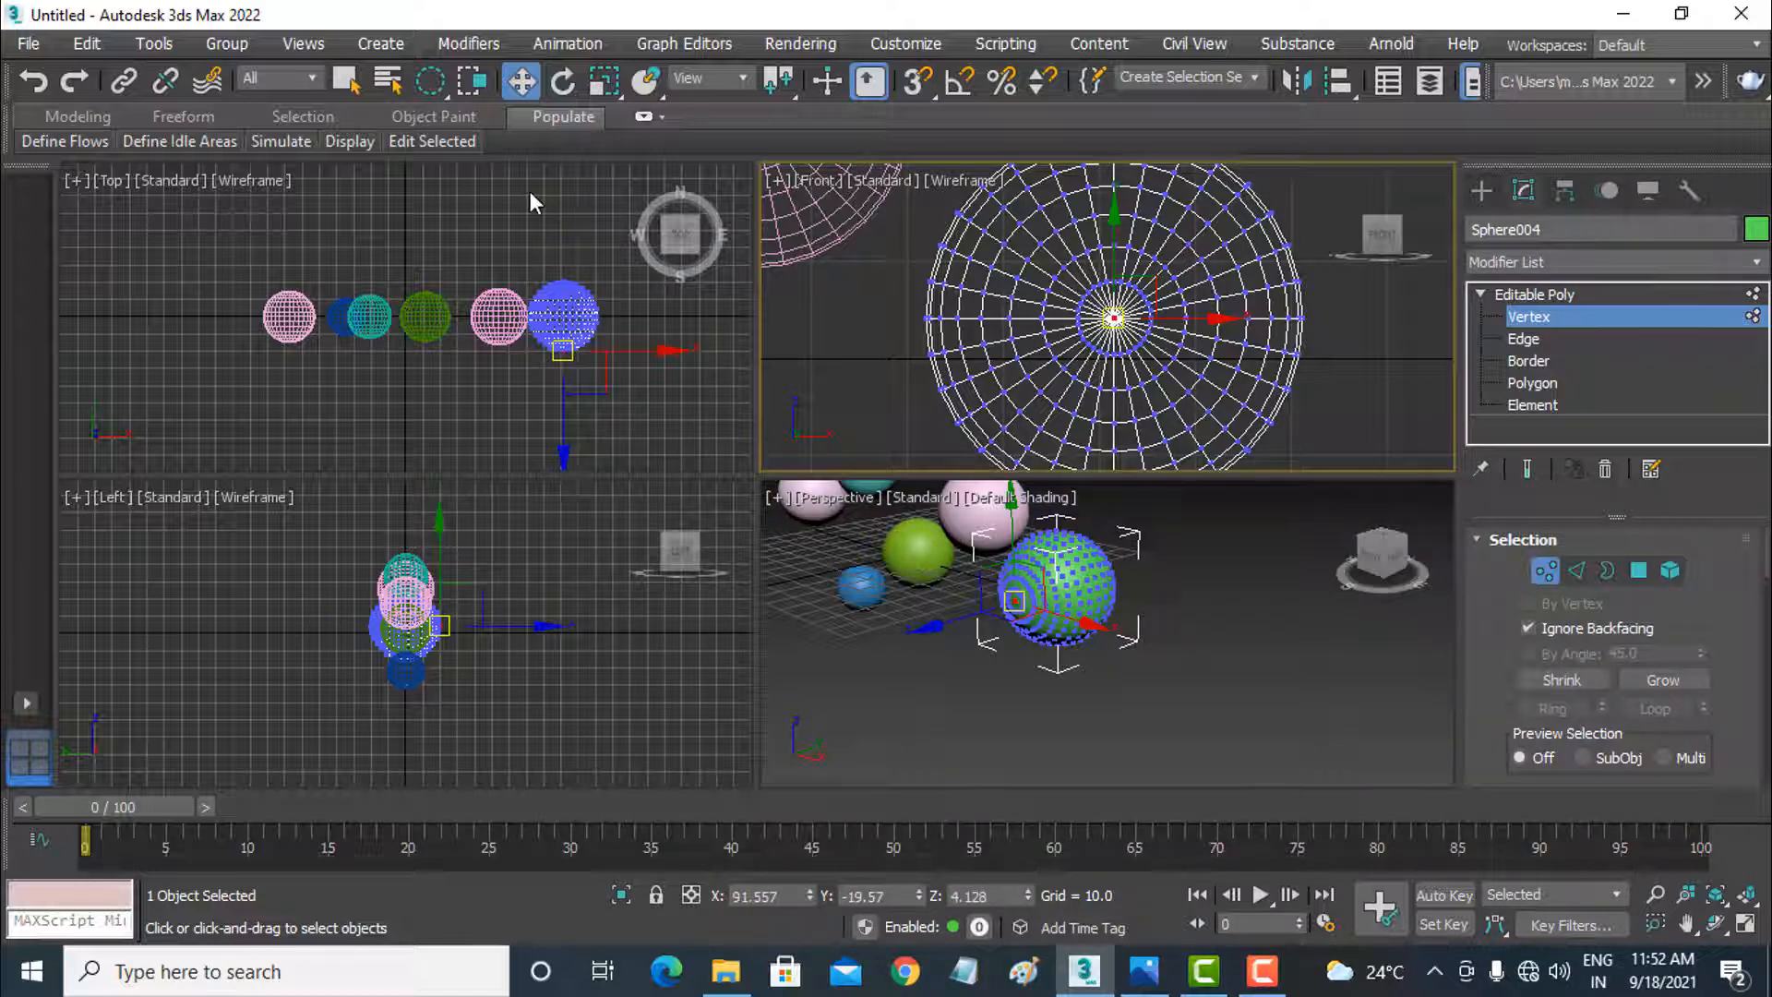
left_click(346, 80)
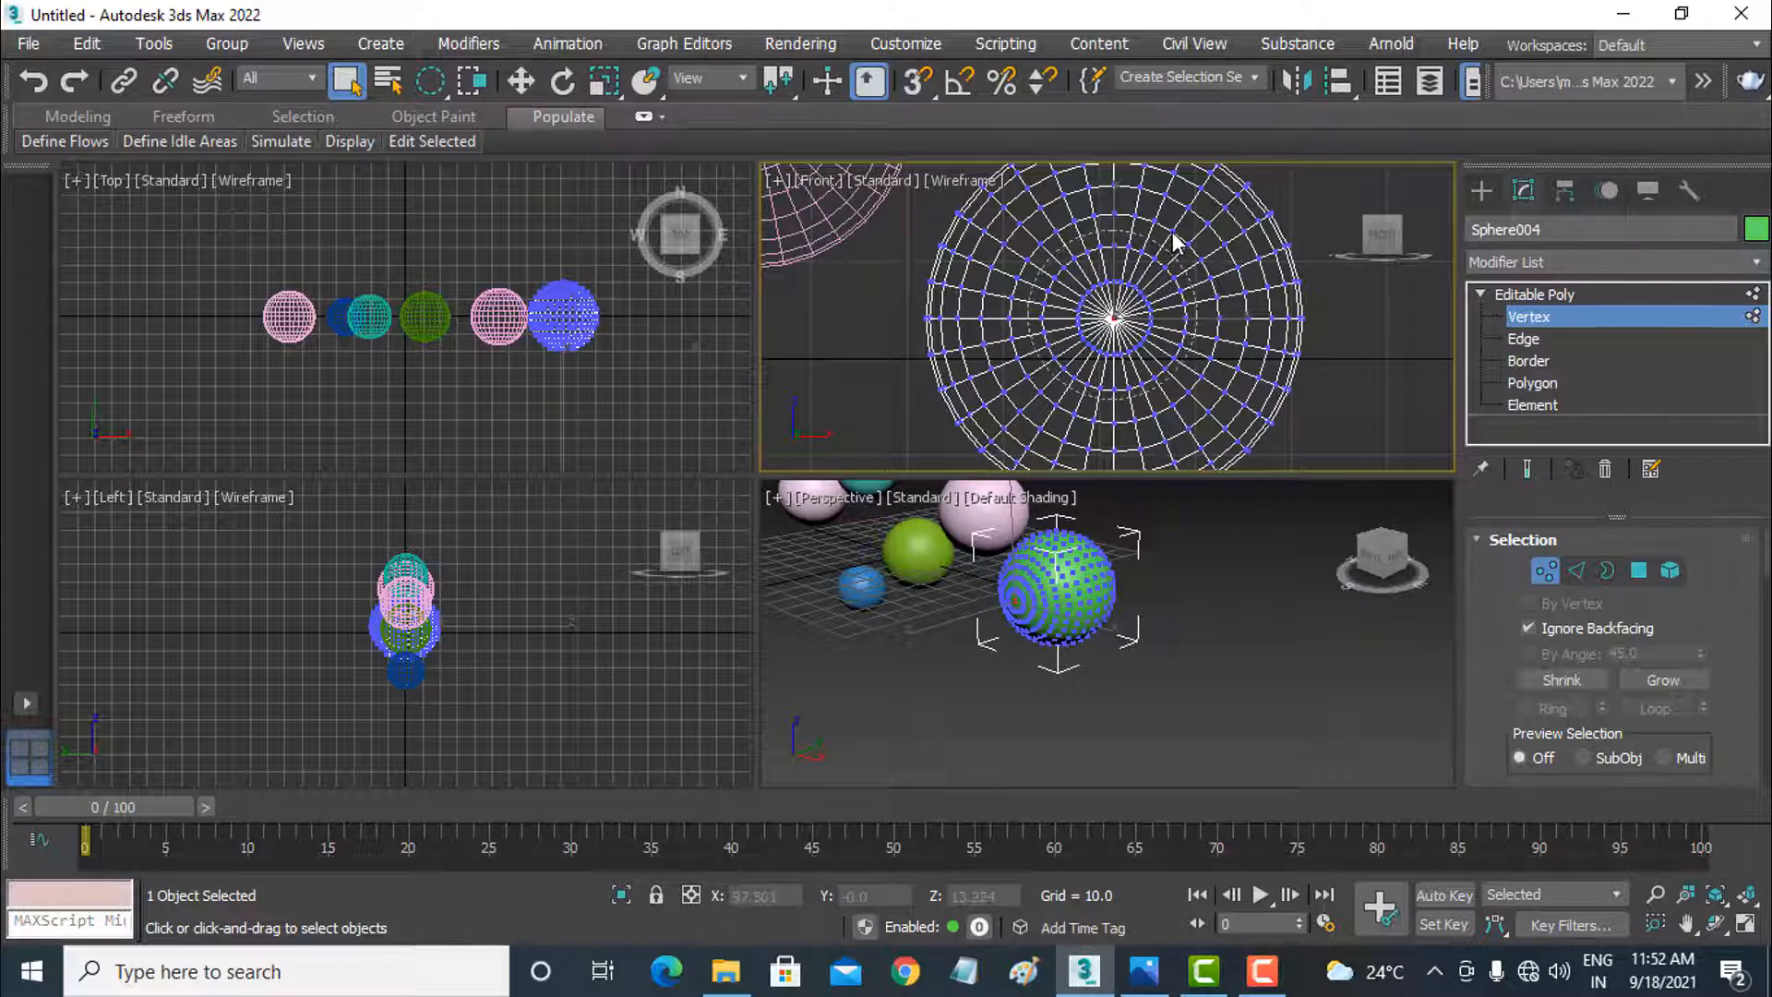
left_click_drag(1172, 232, 1172, 235)
middle_click_drag(1133, 670, 1286, 674, "alt")
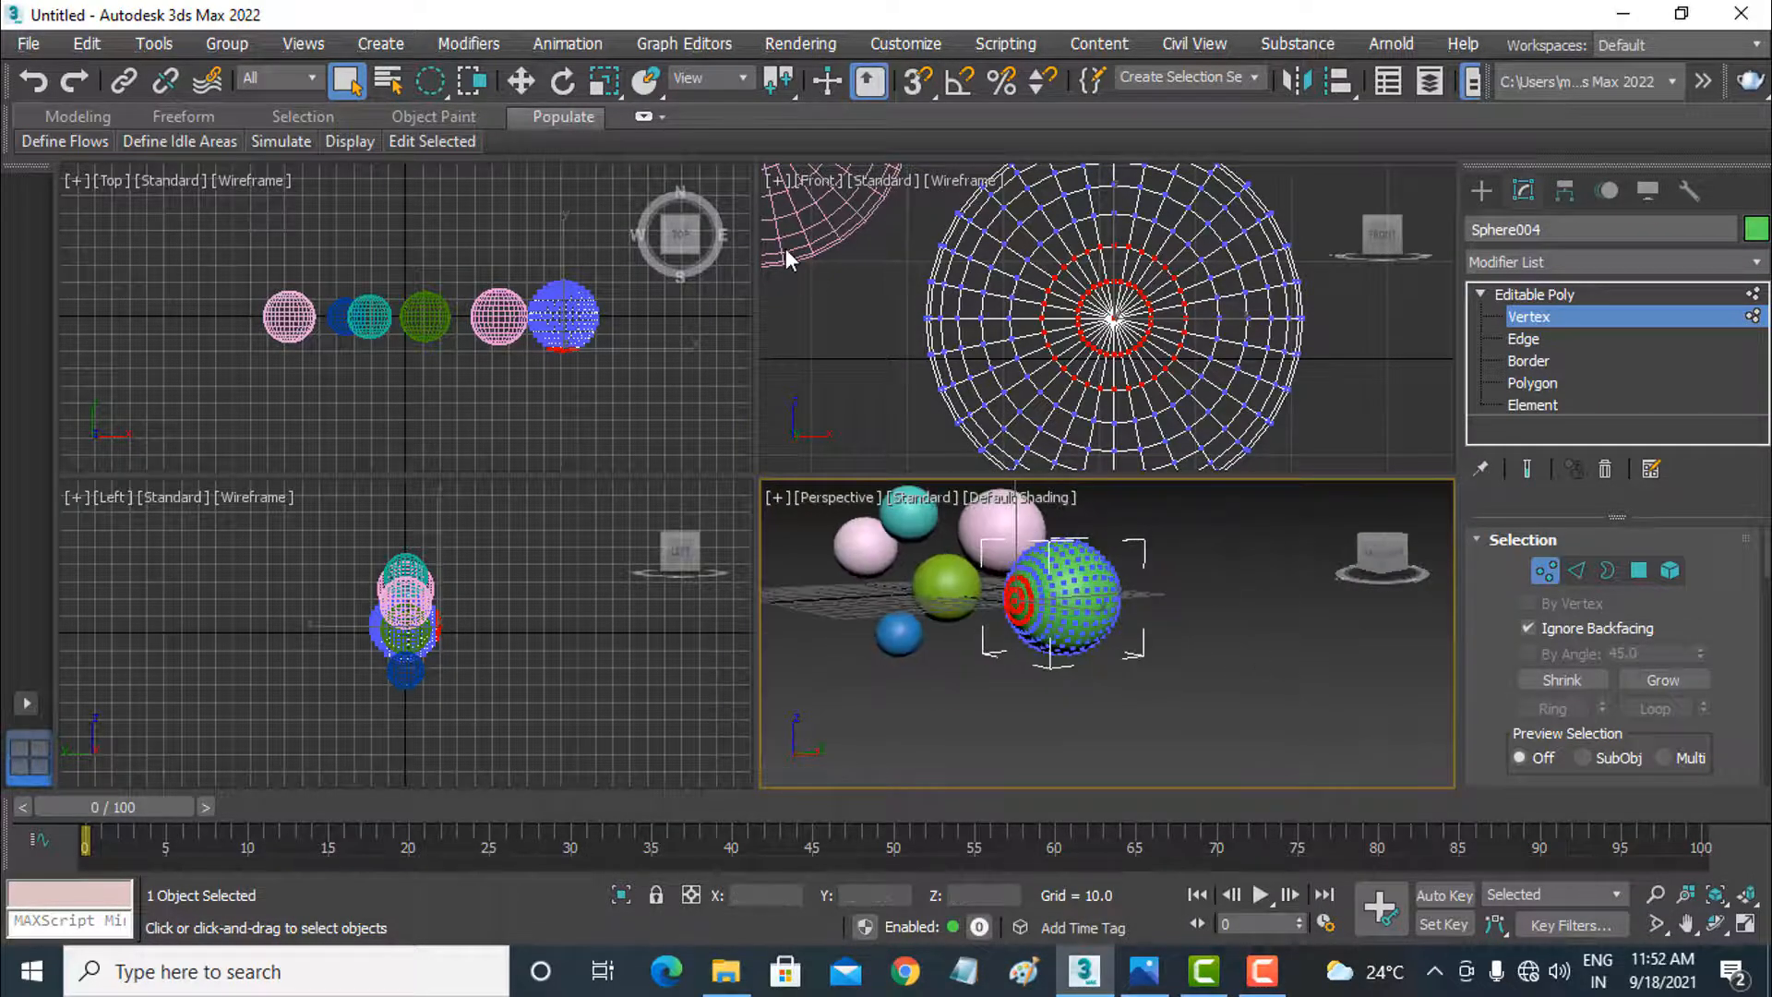
Step: Move the selected vertices about 61 units along negative Y in the Top view, pulling them out of the green sphere
left_click(521, 81)
left_click(576, 289)
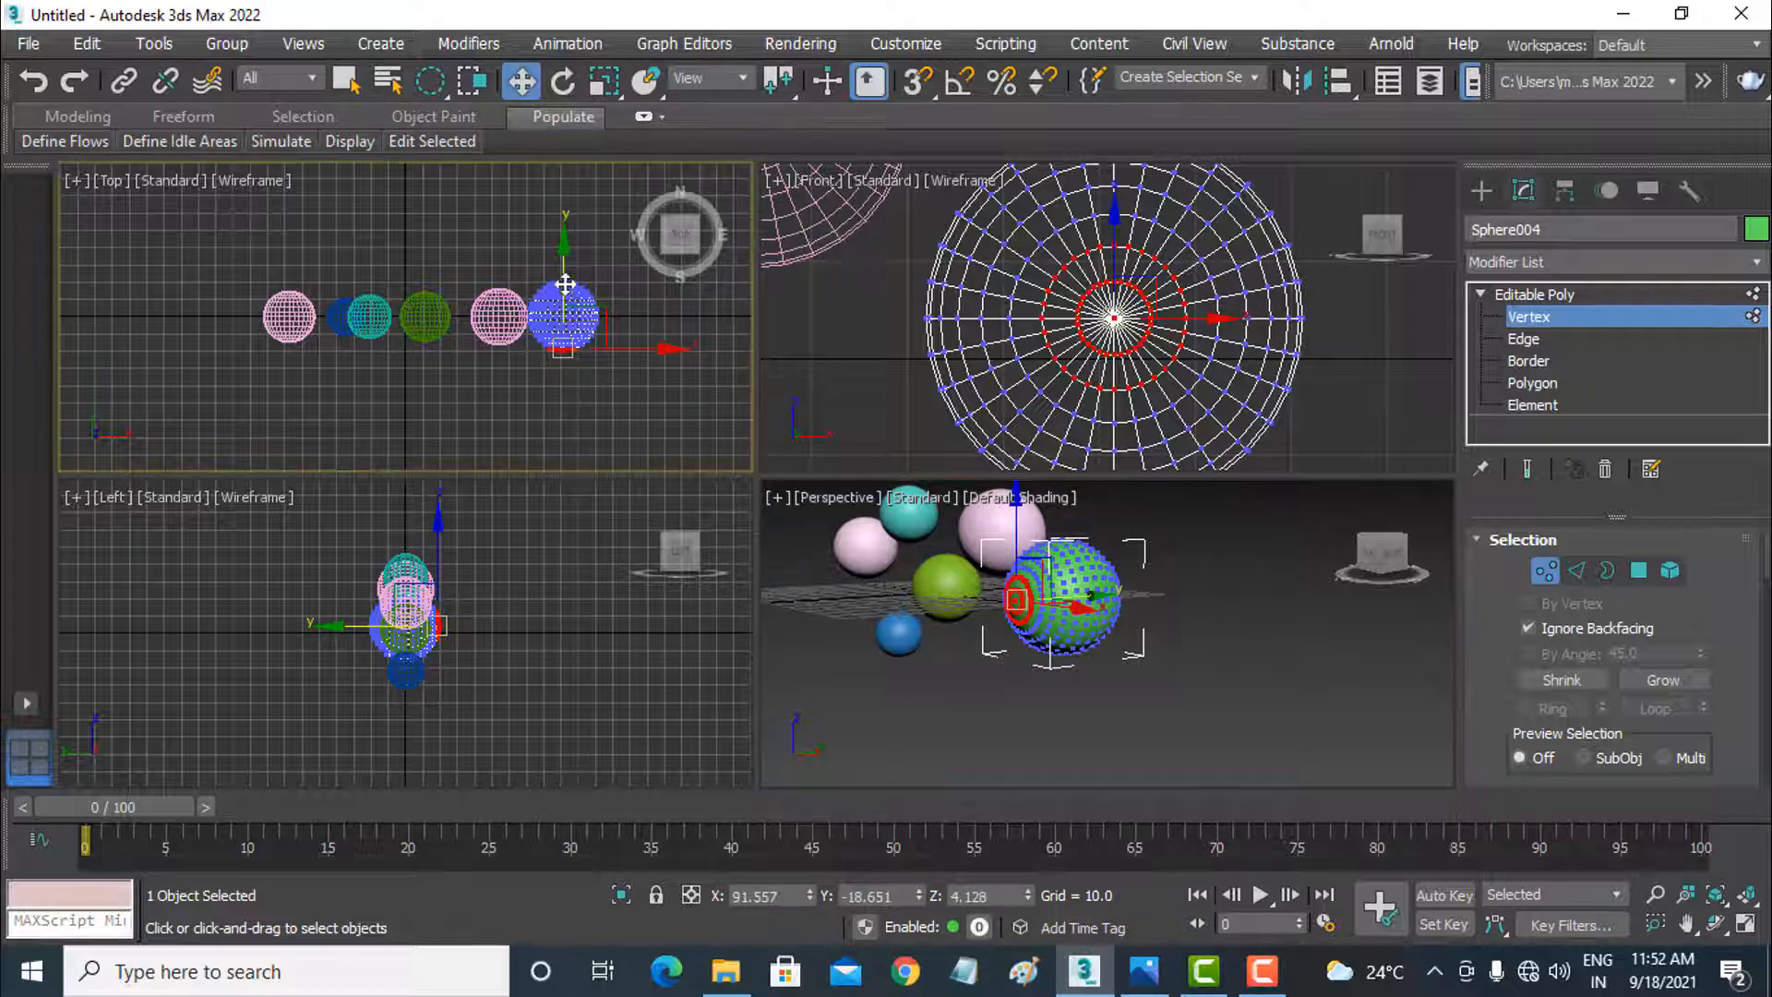
left_click_drag(555, 286, 549, 390)
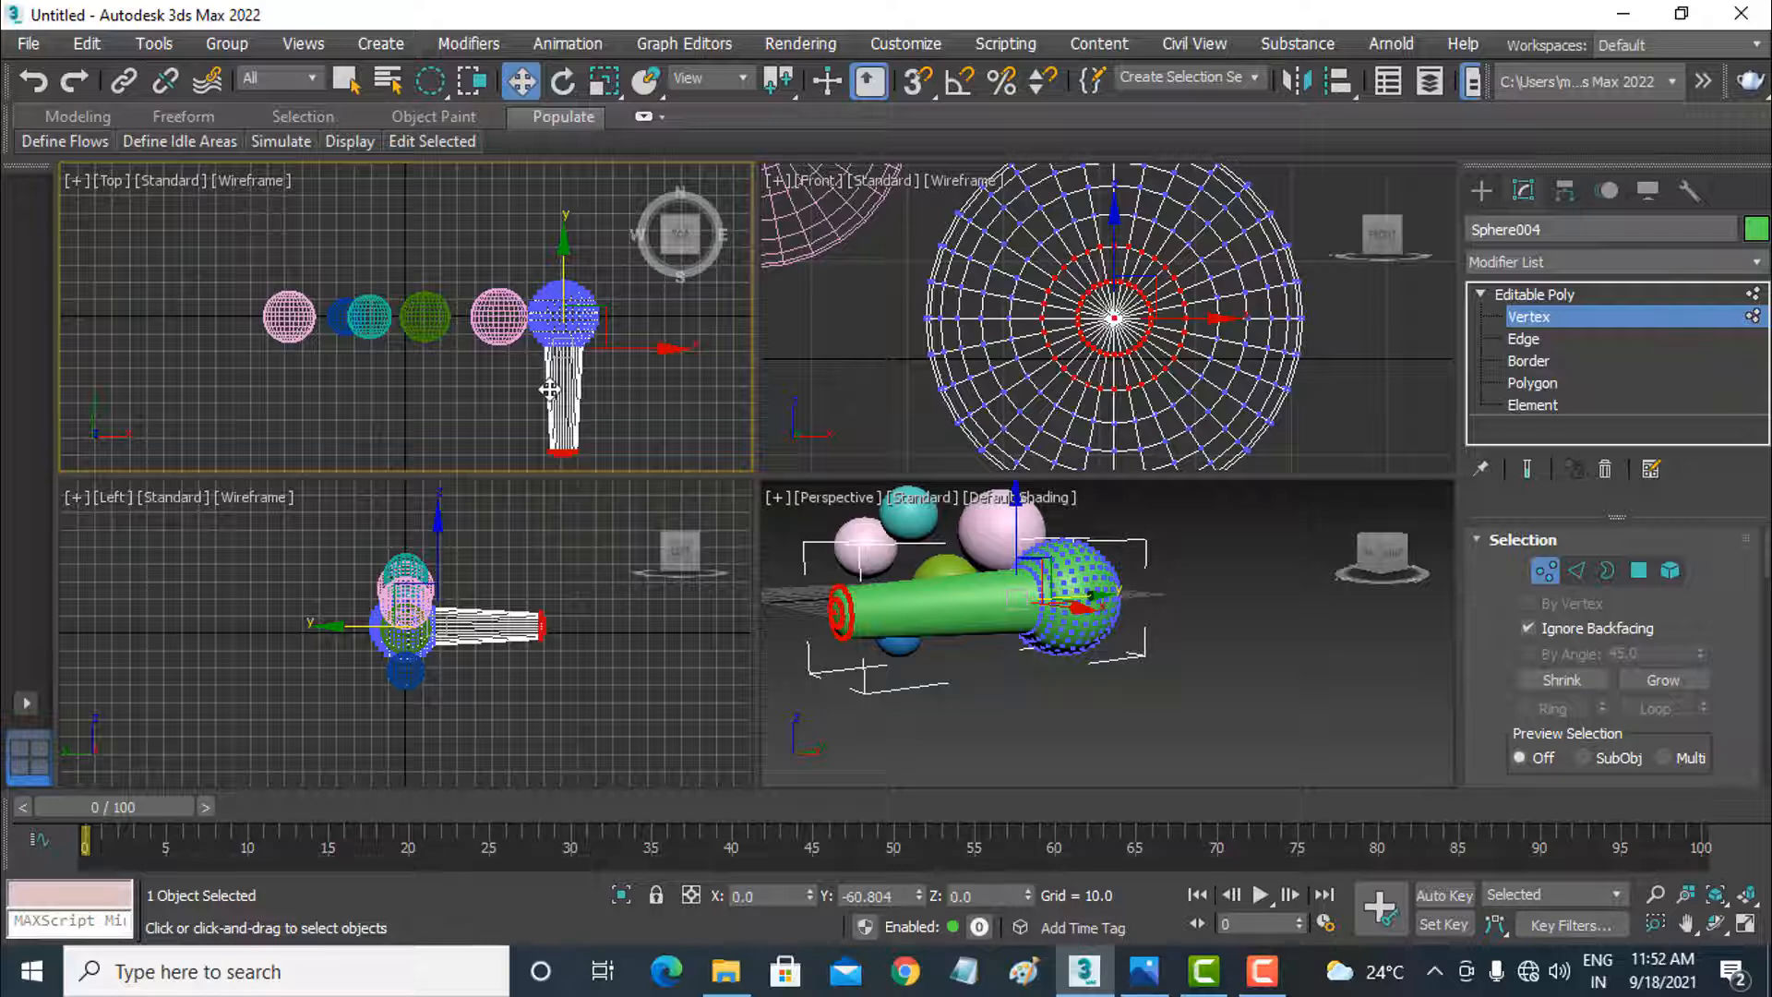
Step: Scale up the selected end vertices so the extension pulled out of the green sphere flares outward
left_click(604, 80)
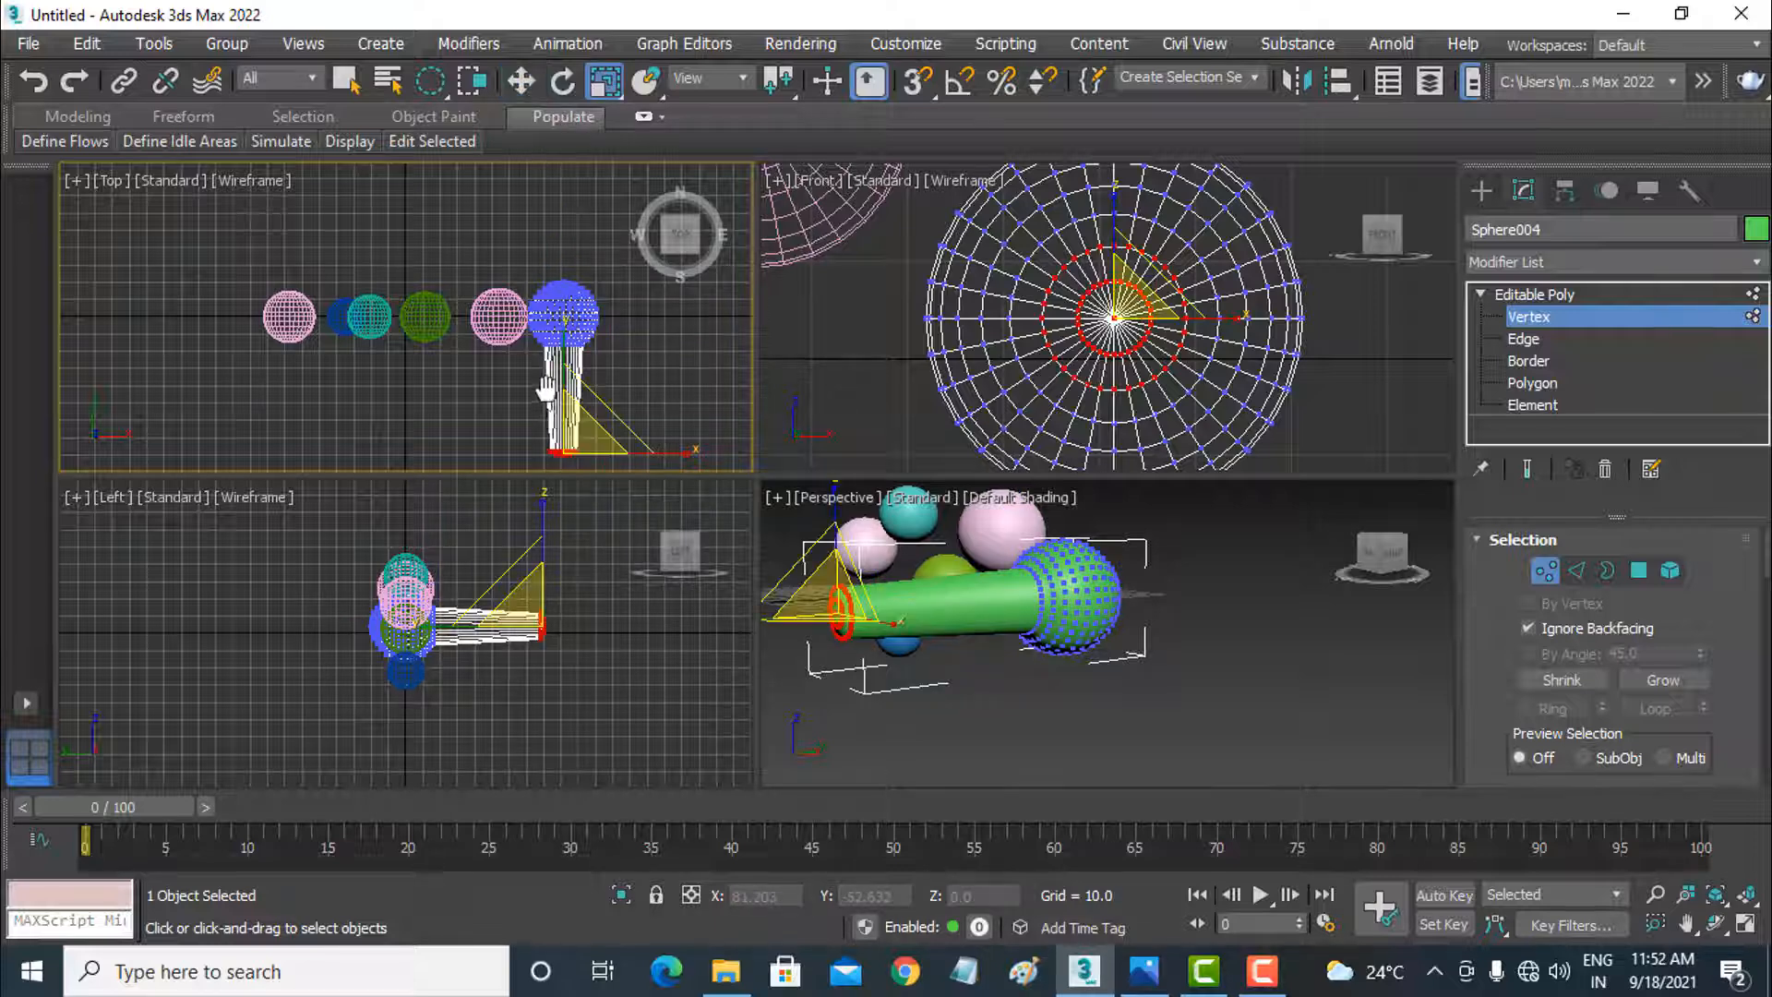
middle_click_drag(545, 388, 542, 336)
left_click_drag(581, 391, 620, 214)
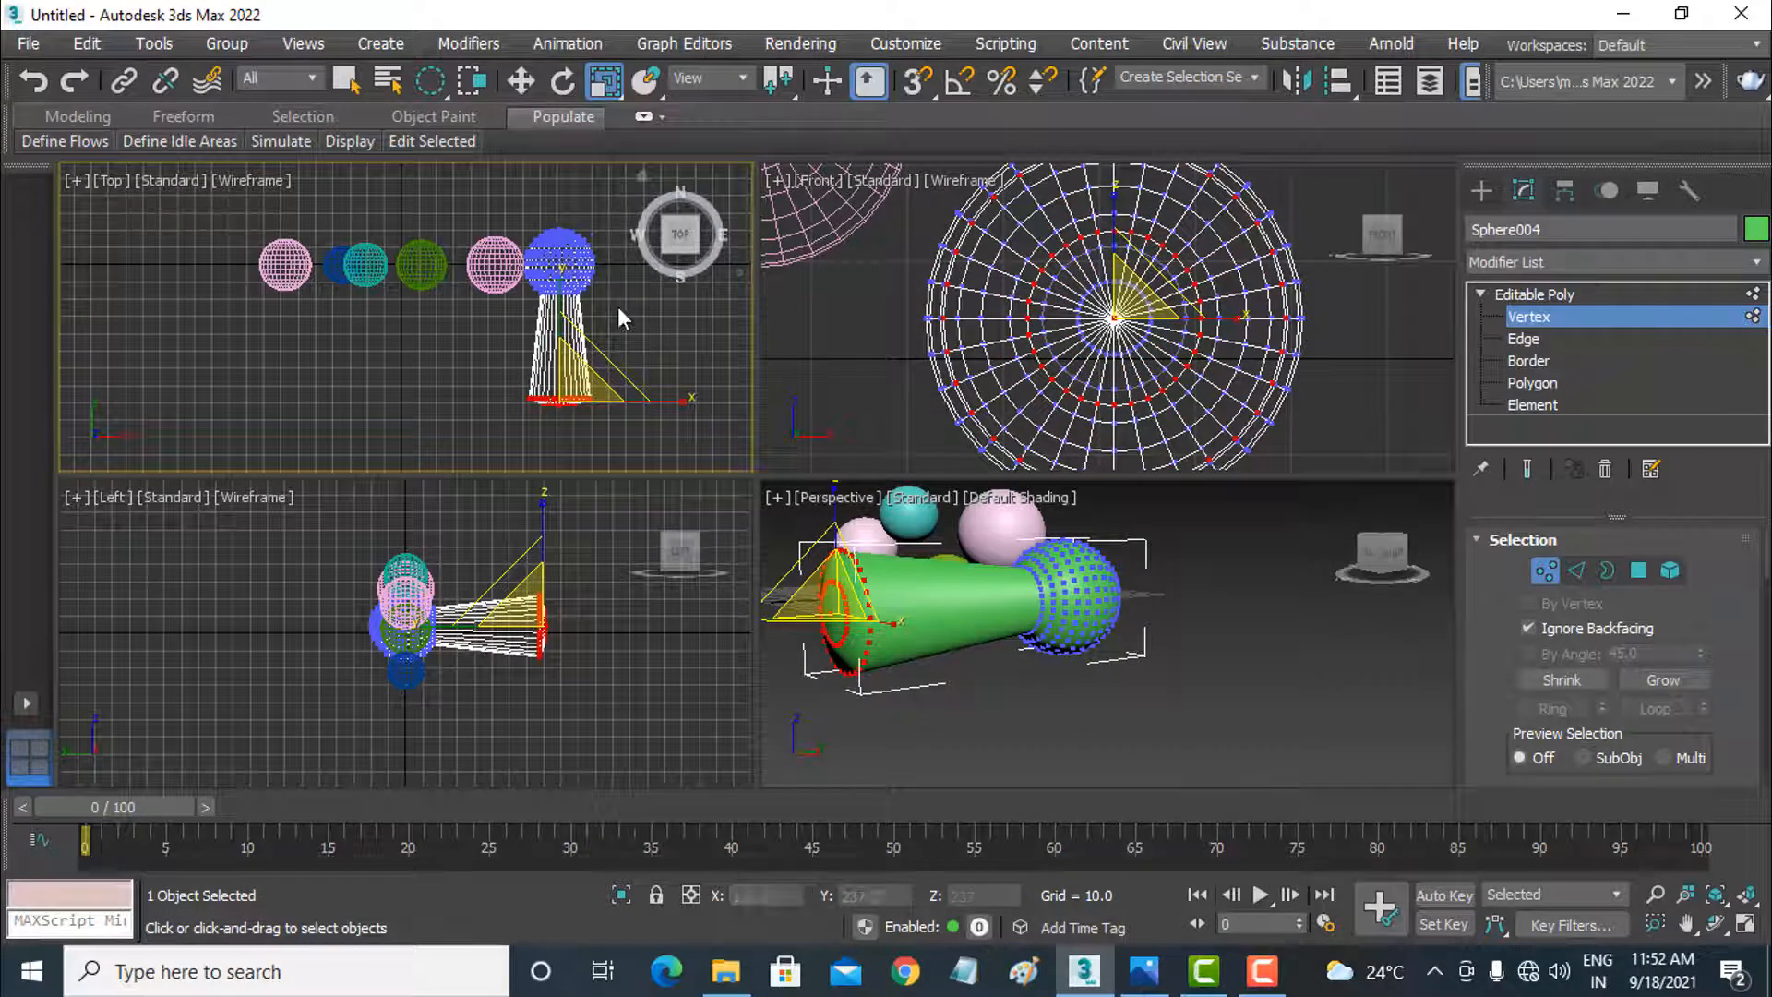
Step: Show edged faces in the Perspective view and maximize that view, with vertex editing turned off
right_click(947, 751)
key("F4")
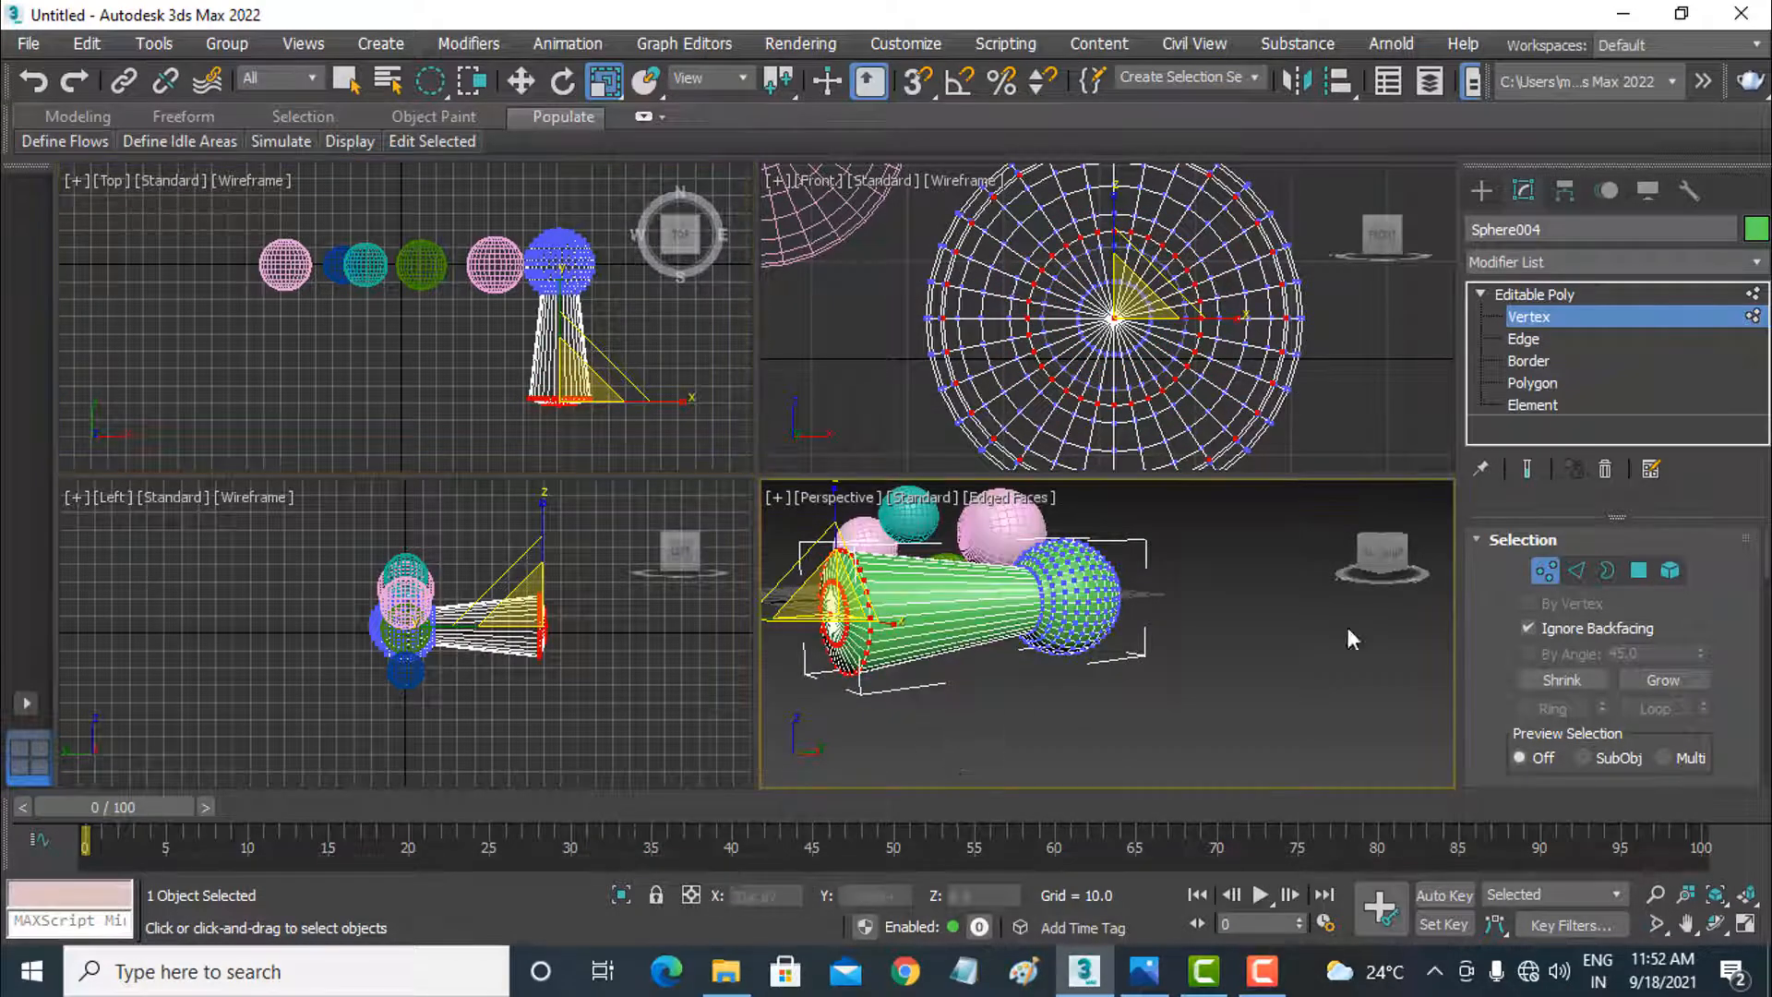
left_click(1578, 319)
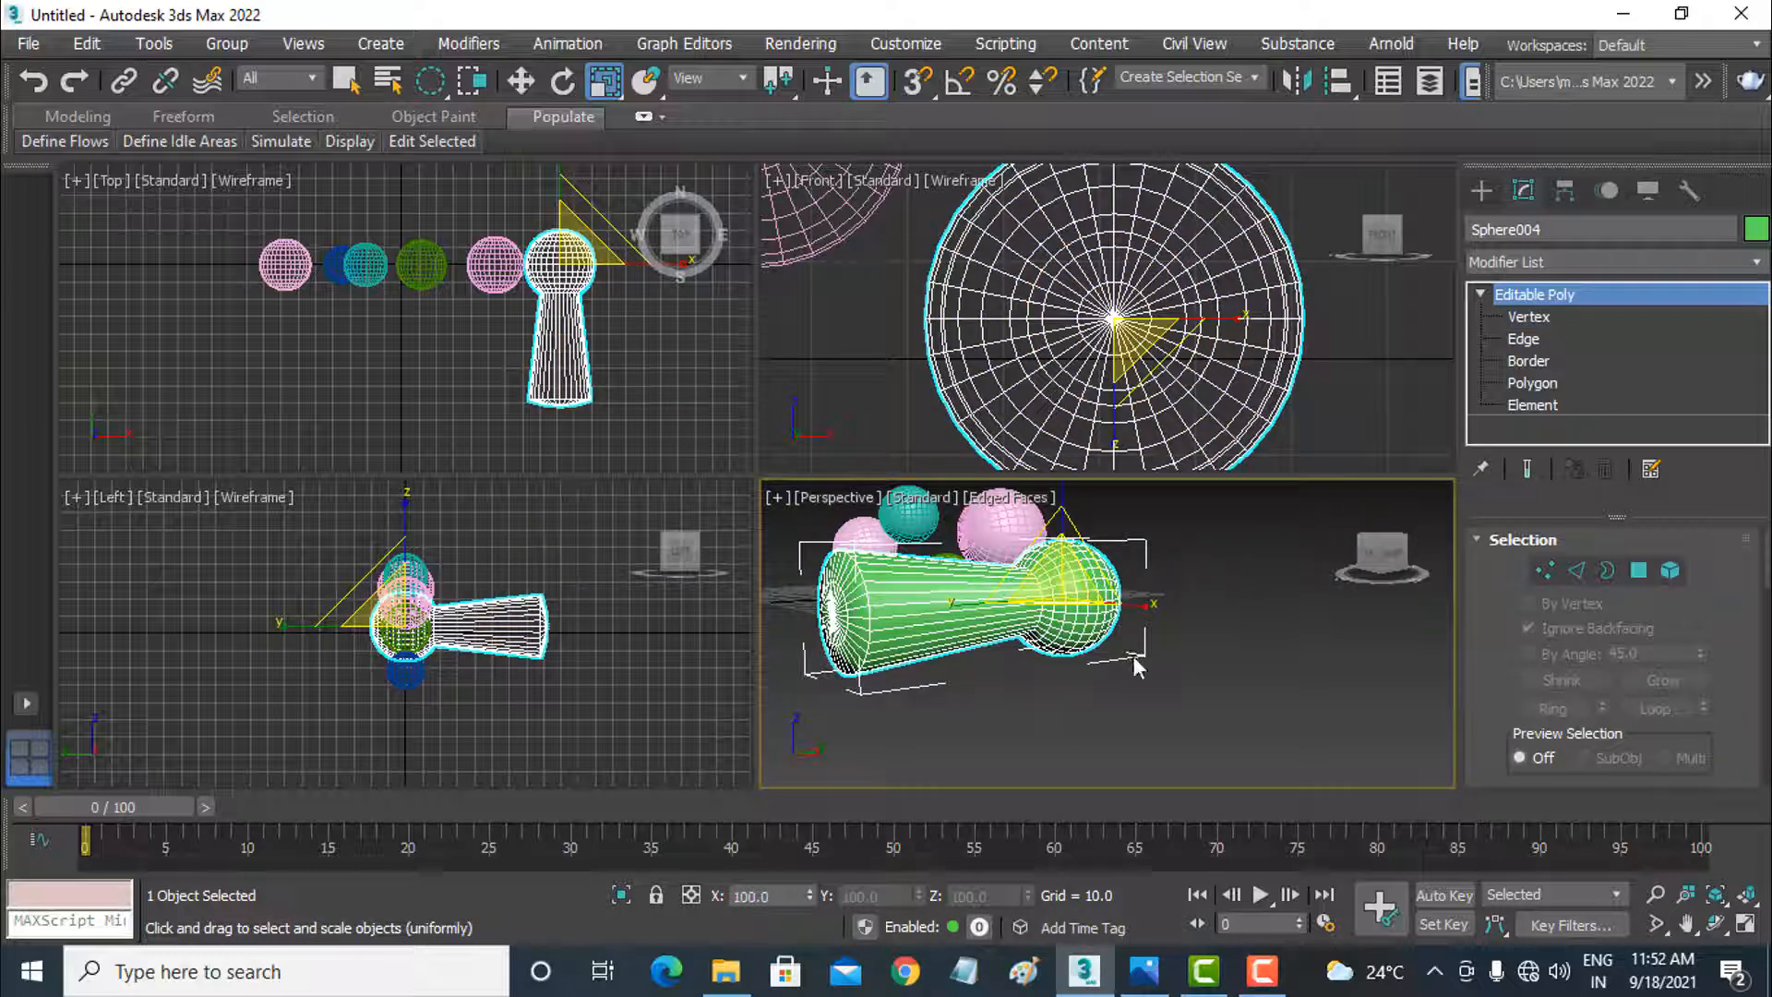
right_click(1109, 685)
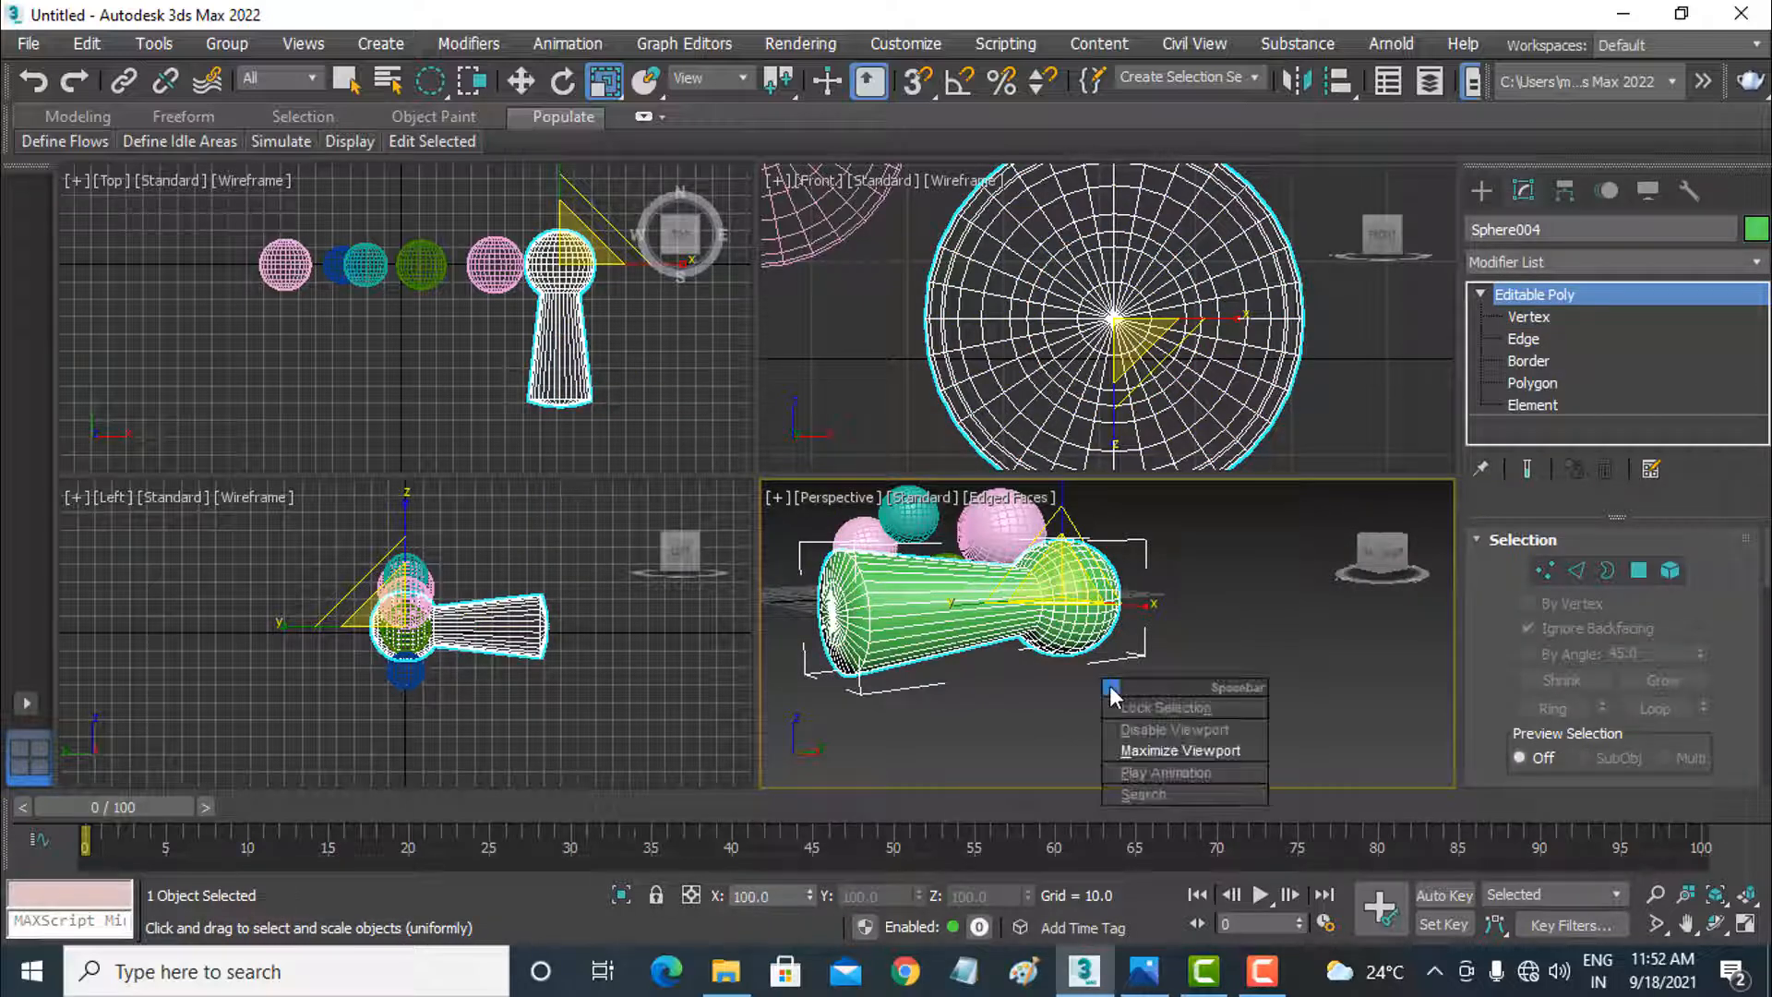
left_click(1148, 742)
middle_click_drag(862, 620, 756, 670, "alt")
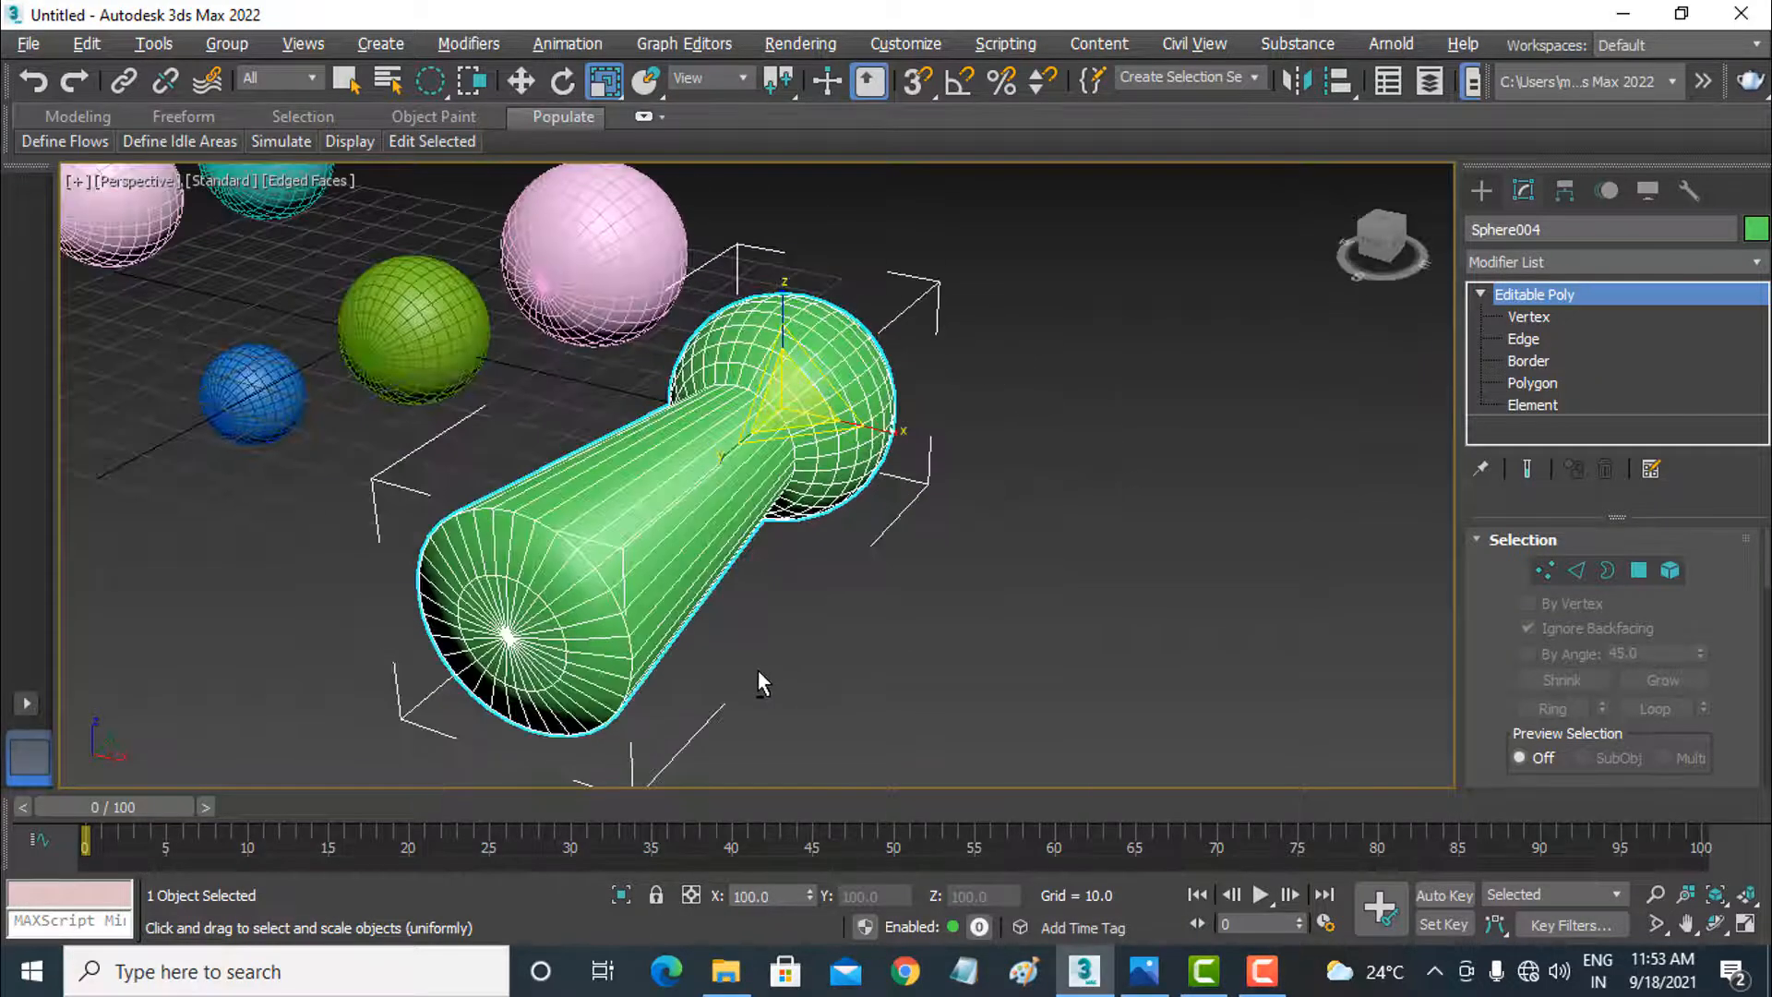
Step: Select the blue, olive and nearby pink spheres and the green object with a Fence selection region, and clear the selection
left_click(426, 88)
left_click_drag(427, 88, 436, 204)
scroll(746, 419, "down", 3)
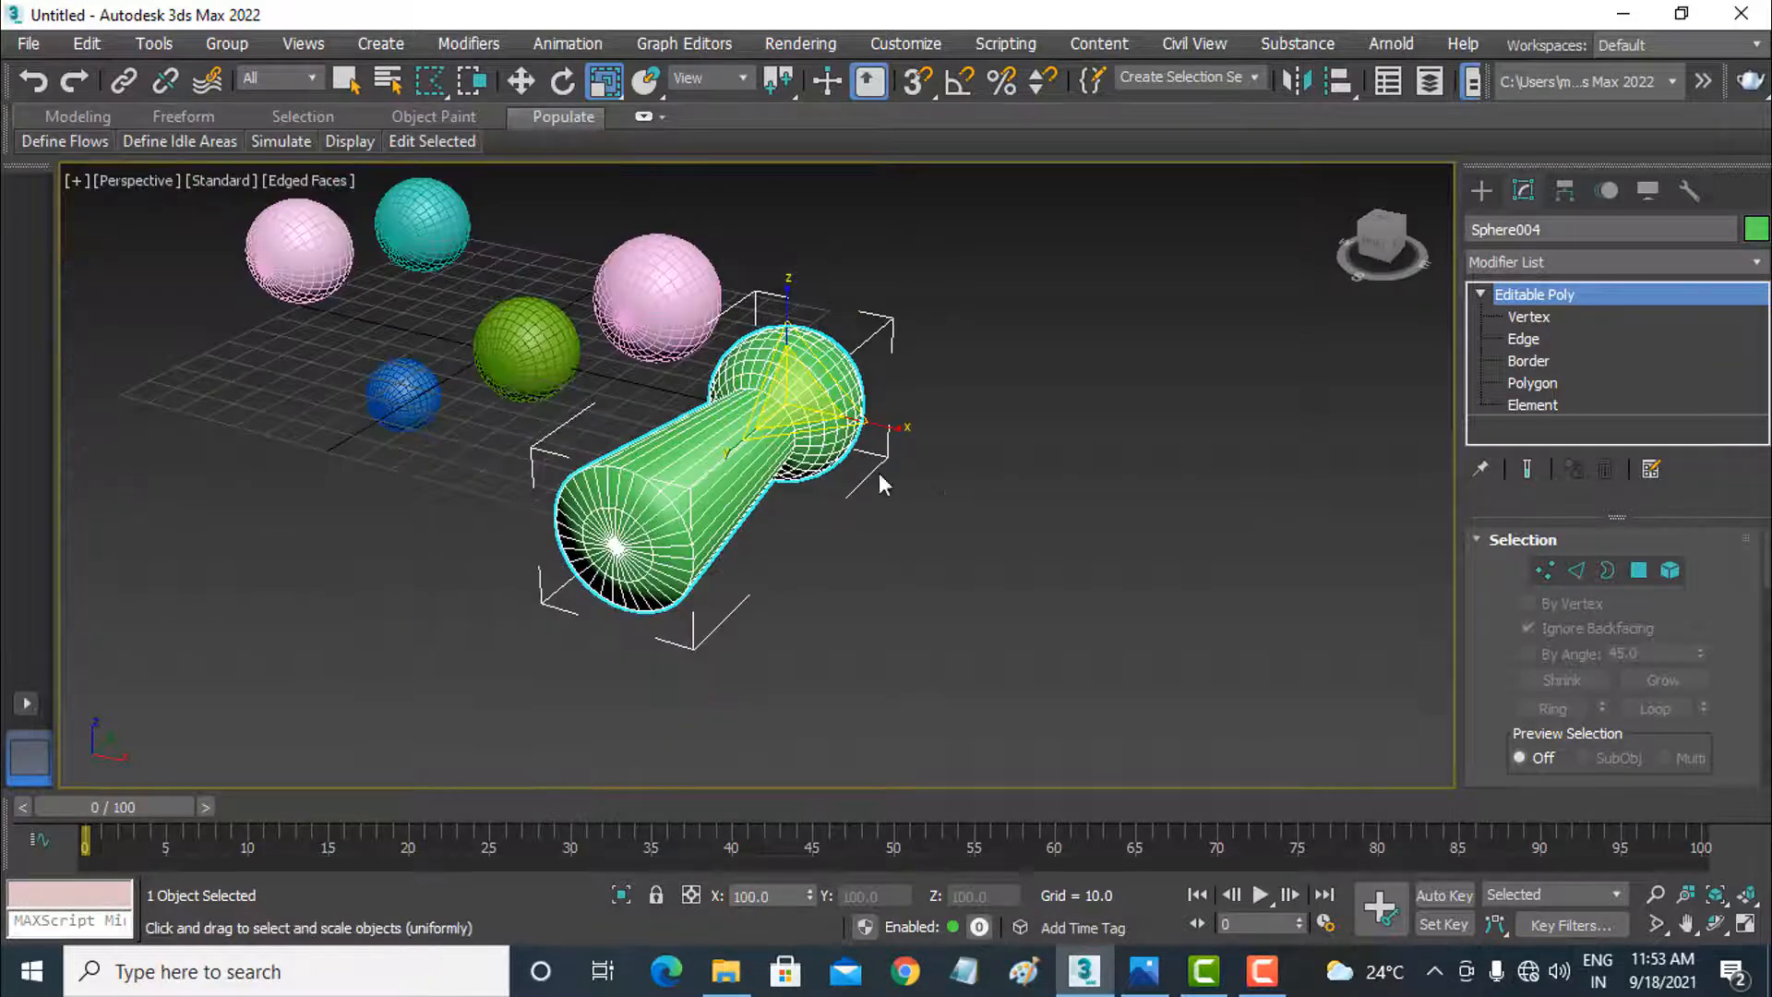
middle_click_drag(820, 470, 1019, 585)
left_click(1197, 485)
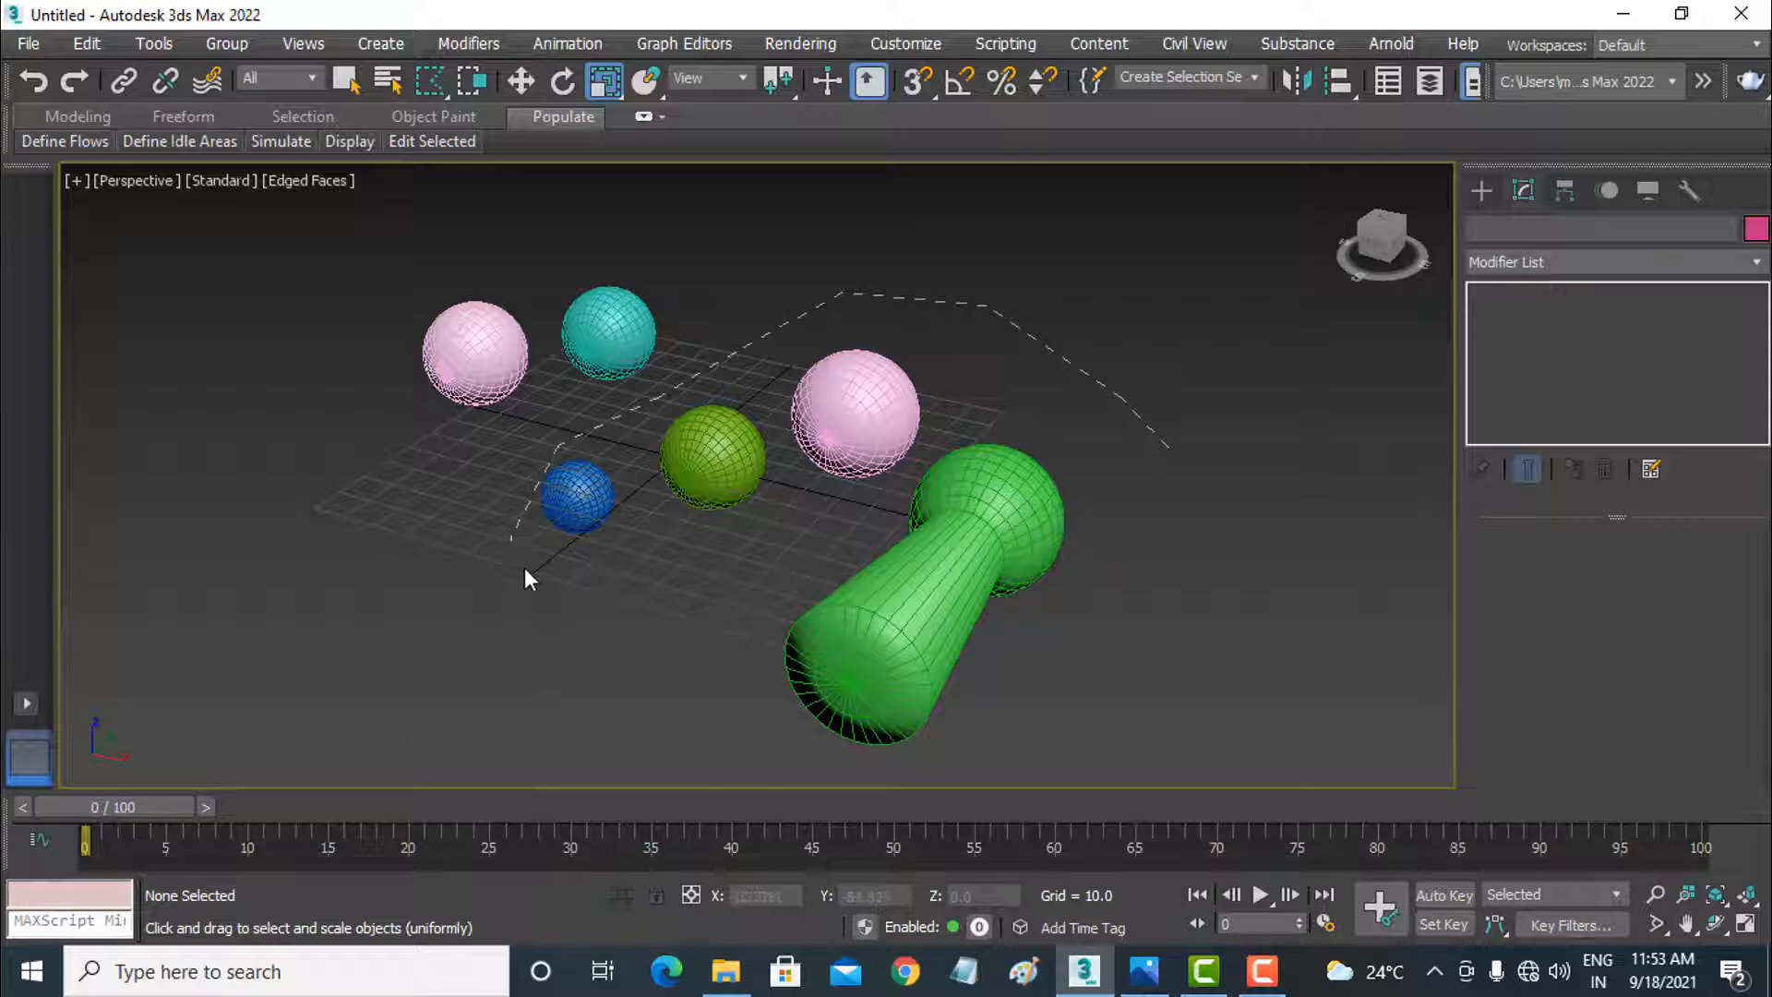
left_click(1169, 681)
left_click(1180, 452)
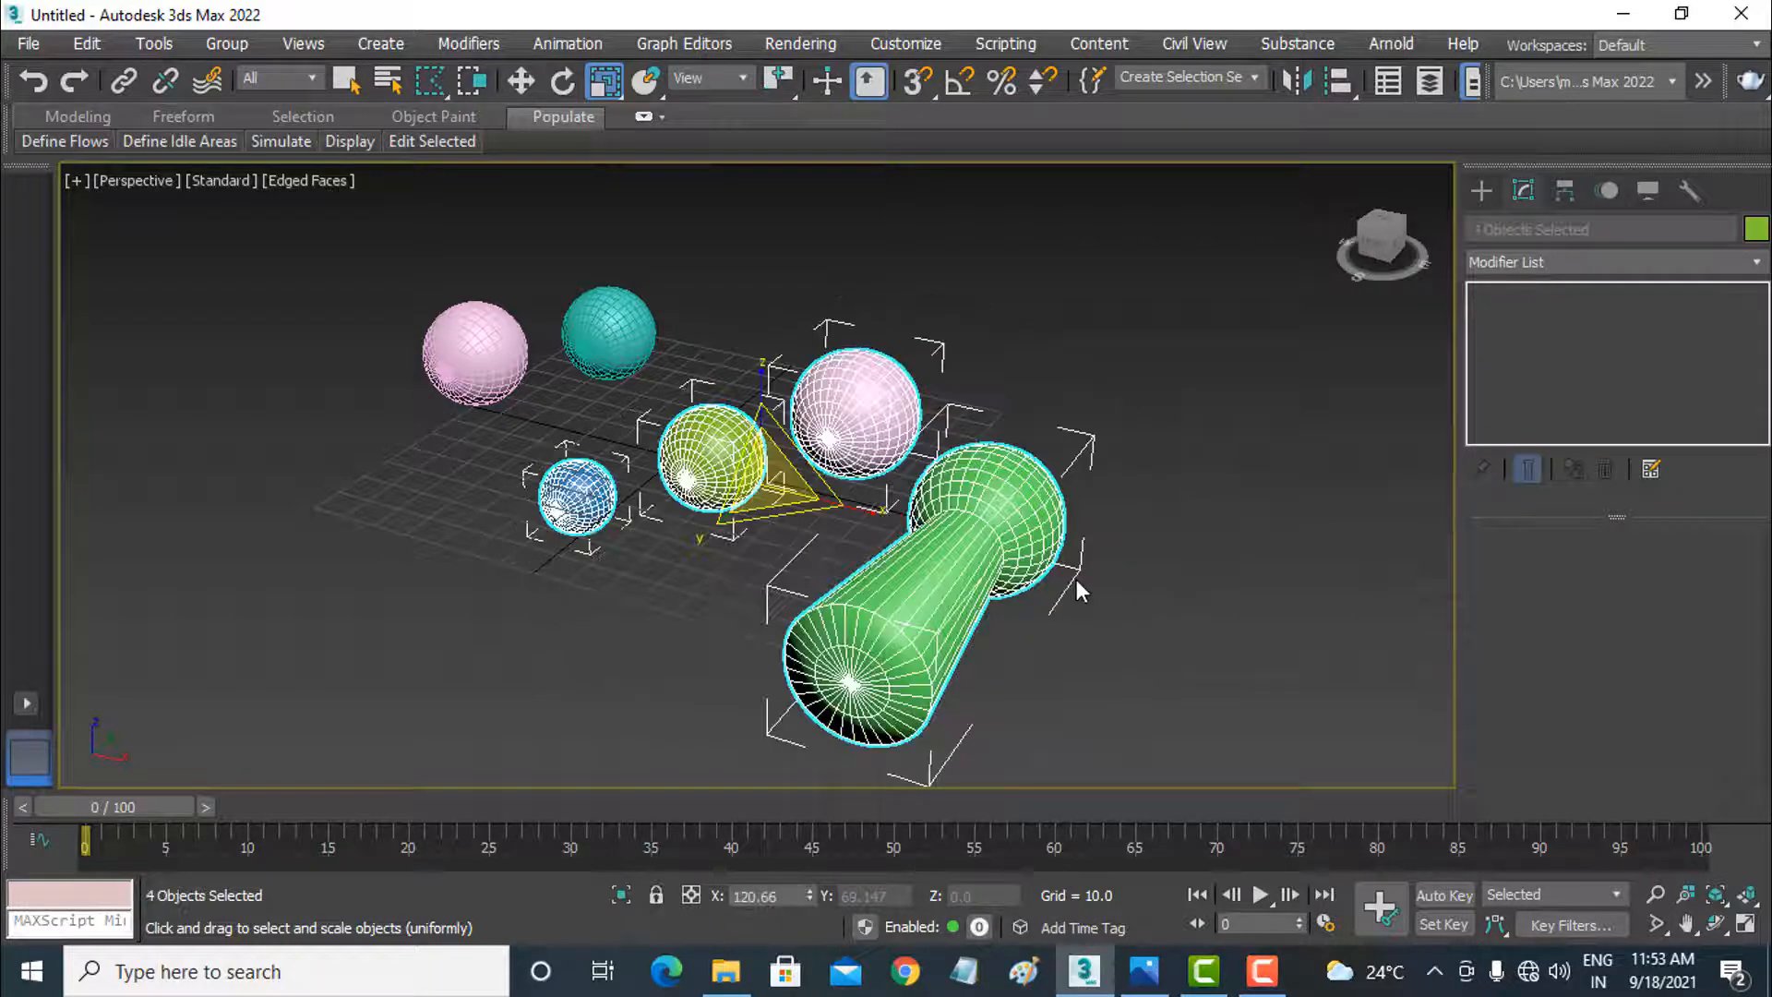
left_click(683, 578)
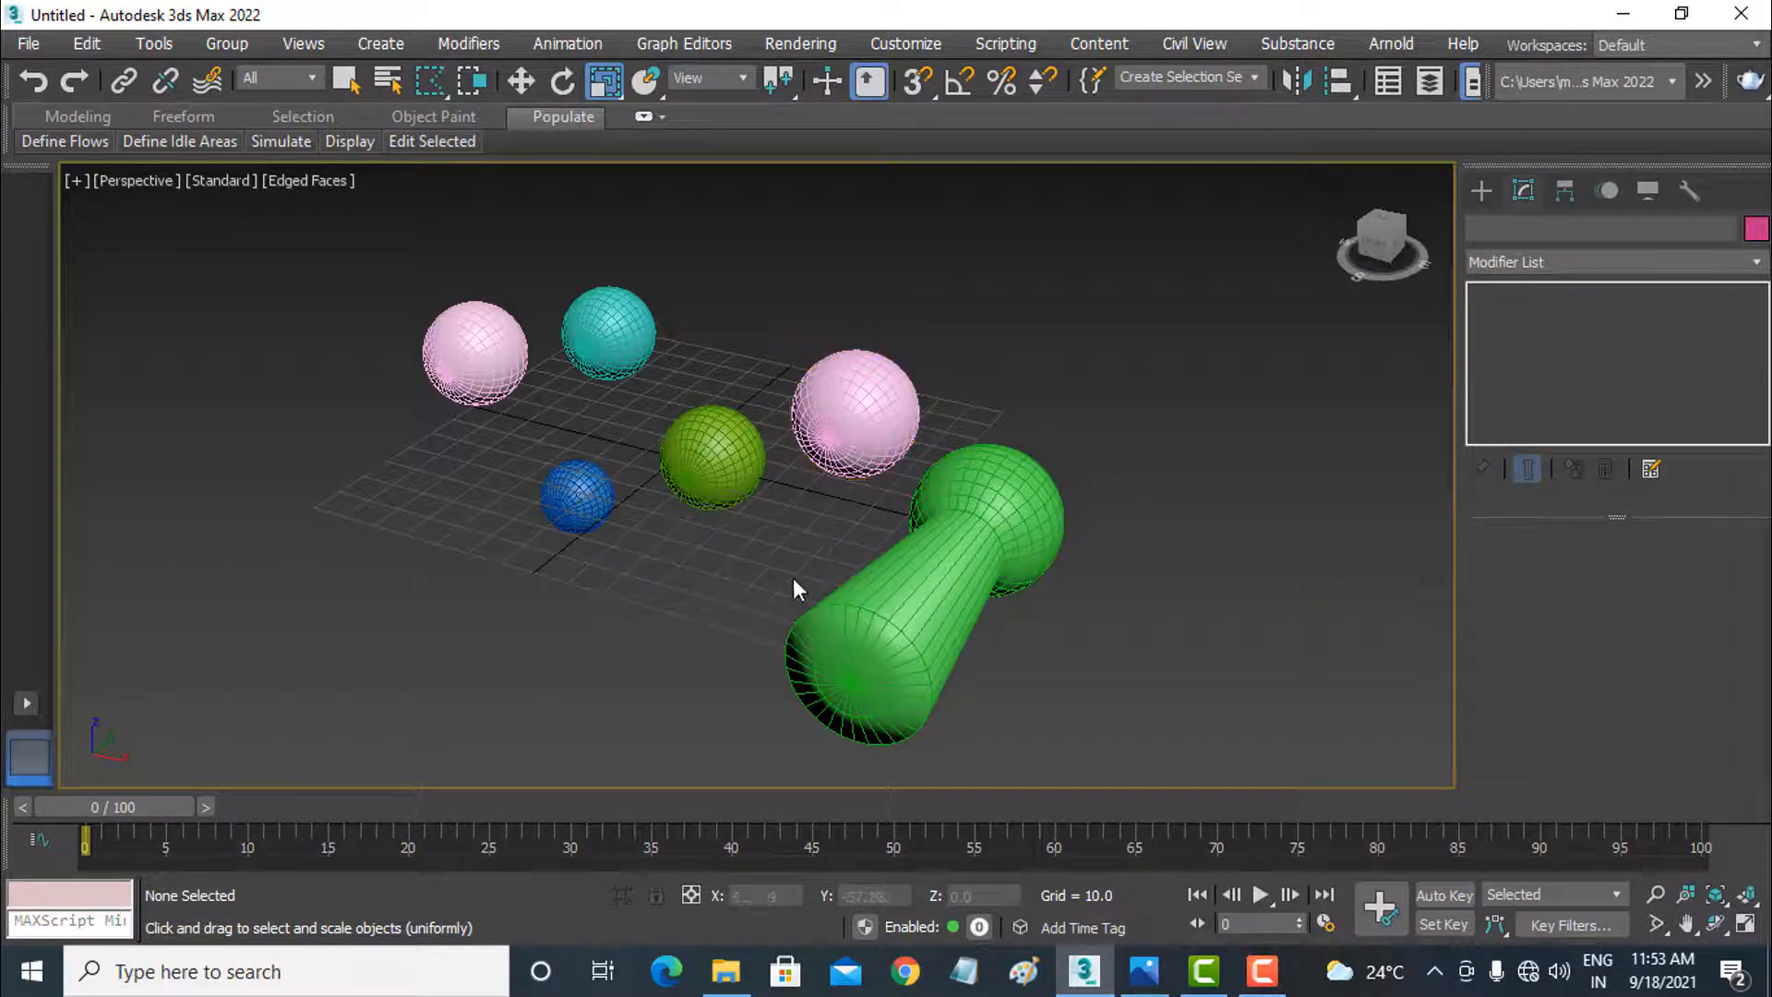
Step: Draw another fence region across the olive sphere and the neighbouring pink sphere
left_click_drag(813, 540, 865, 490)
left_click_drag(738, 390, 717, 459)
left_click_drag(716, 544, 716, 544)
left_click(720, 546)
Step: Select the teal, blue, olive and nearby pink spheres with a Lasso selection region and scale them down to about 85%
left_click_drag(429, 80, 429, 244)
mouse_move(674, 301)
left_mouse_down()
mouse_move(732, 341)
mouse_move(771, 340)
mouse_move(837, 292)
mouse_move(927, 341)
mouse_move(921, 397)
mouse_move(760, 488)
mouse_move(627, 498)
mouse_move(556, 491)
mouse_move(539, 370)
left_mouse_up()
left_click_drag(583, 308, 663, 263)
mouse_move(693, 414)
left_mouse_down()
mouse_move(692, 362)
mouse_move(680, 438)
left_mouse_up()
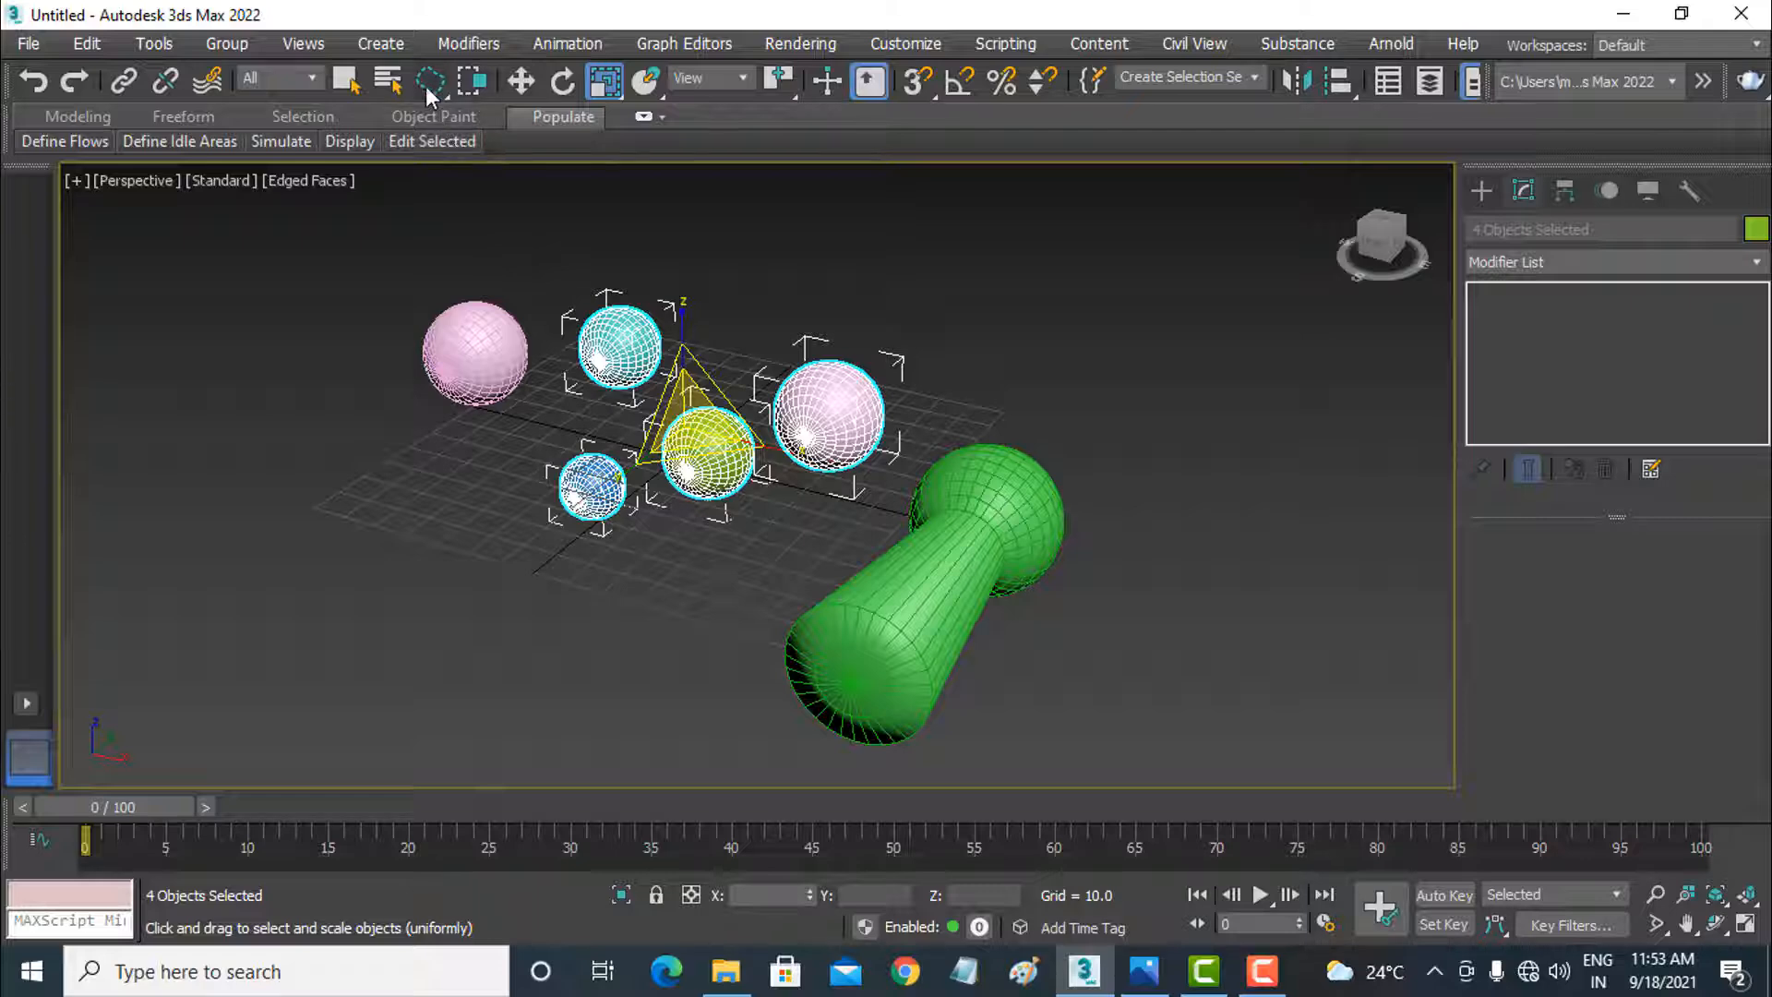
Step: Switch to the Paint selection region and select the blue sphere with the brush
left_click_drag(427, 92, 431, 279)
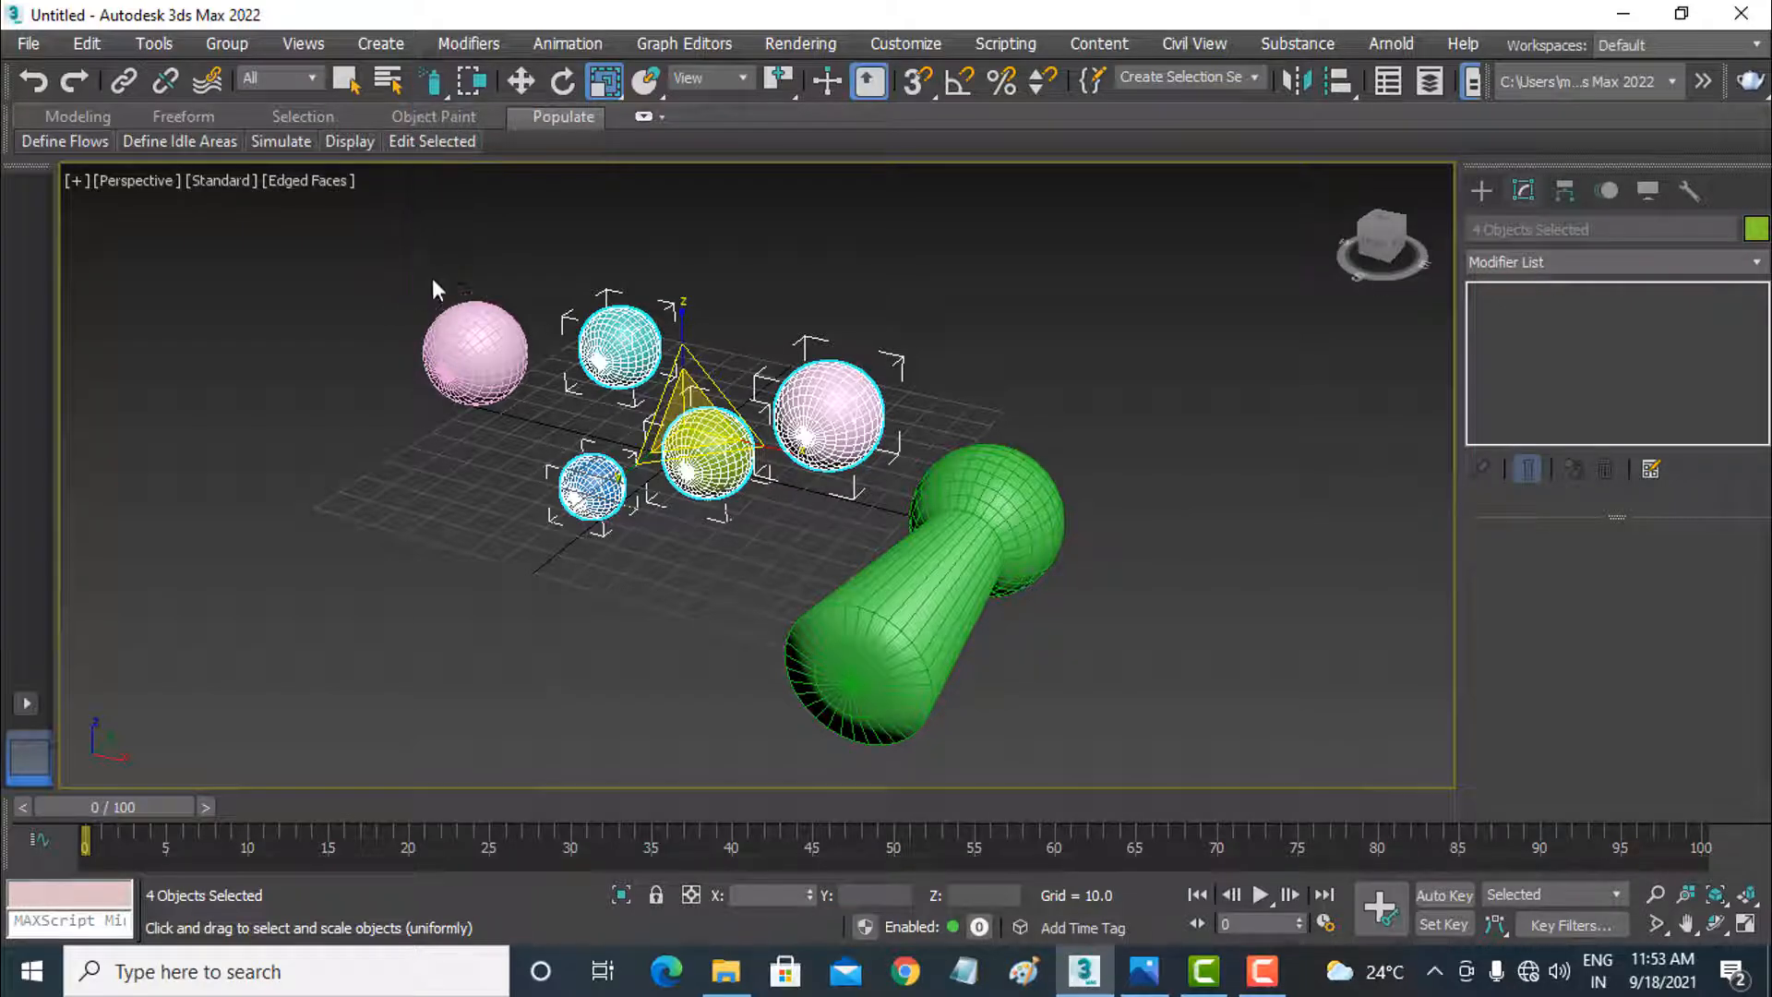
left_click(471, 598)
left_click(595, 528)
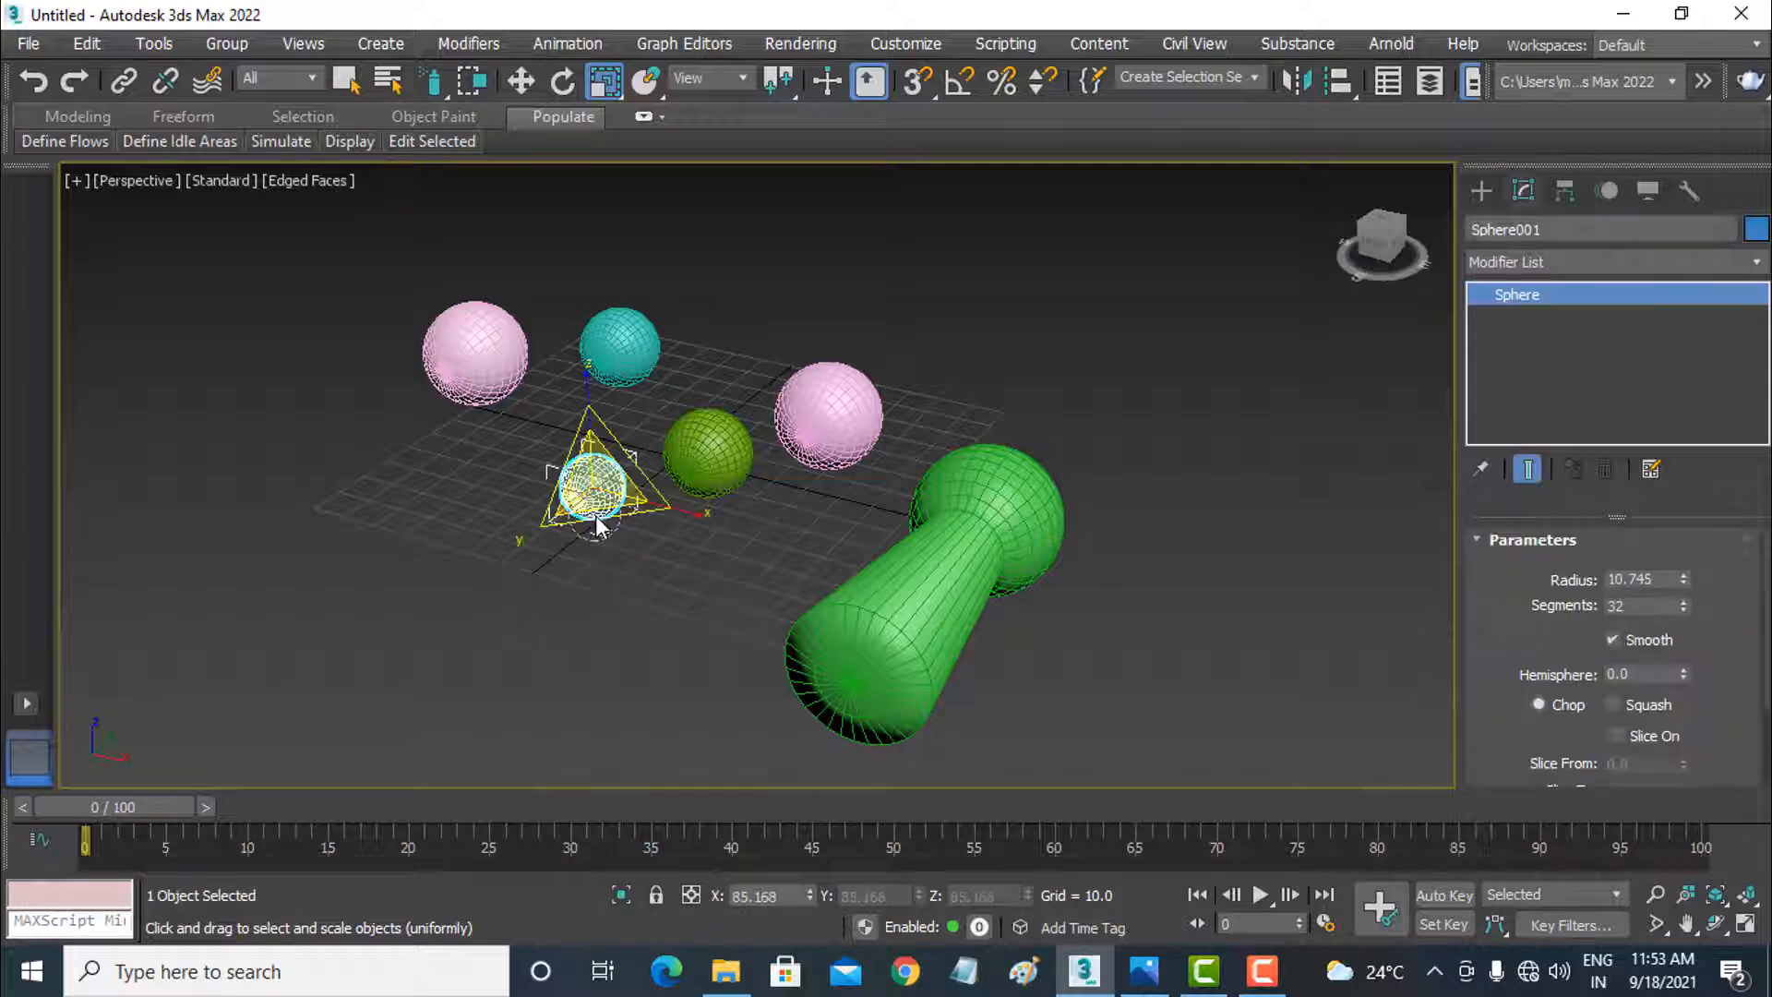
Step: Select all six objects by painting over them, and replace that with a brush selection of the blue sphere and the pink sphere beside the olive one
left_click_drag(595, 528, 678, 508)
mouse_move(731, 569)
left_mouse_down()
mouse_move(784, 616)
mouse_move(826, 443)
mouse_move(835, 489)
mouse_move(660, 392)
mouse_move(489, 406)
left_mouse_up()
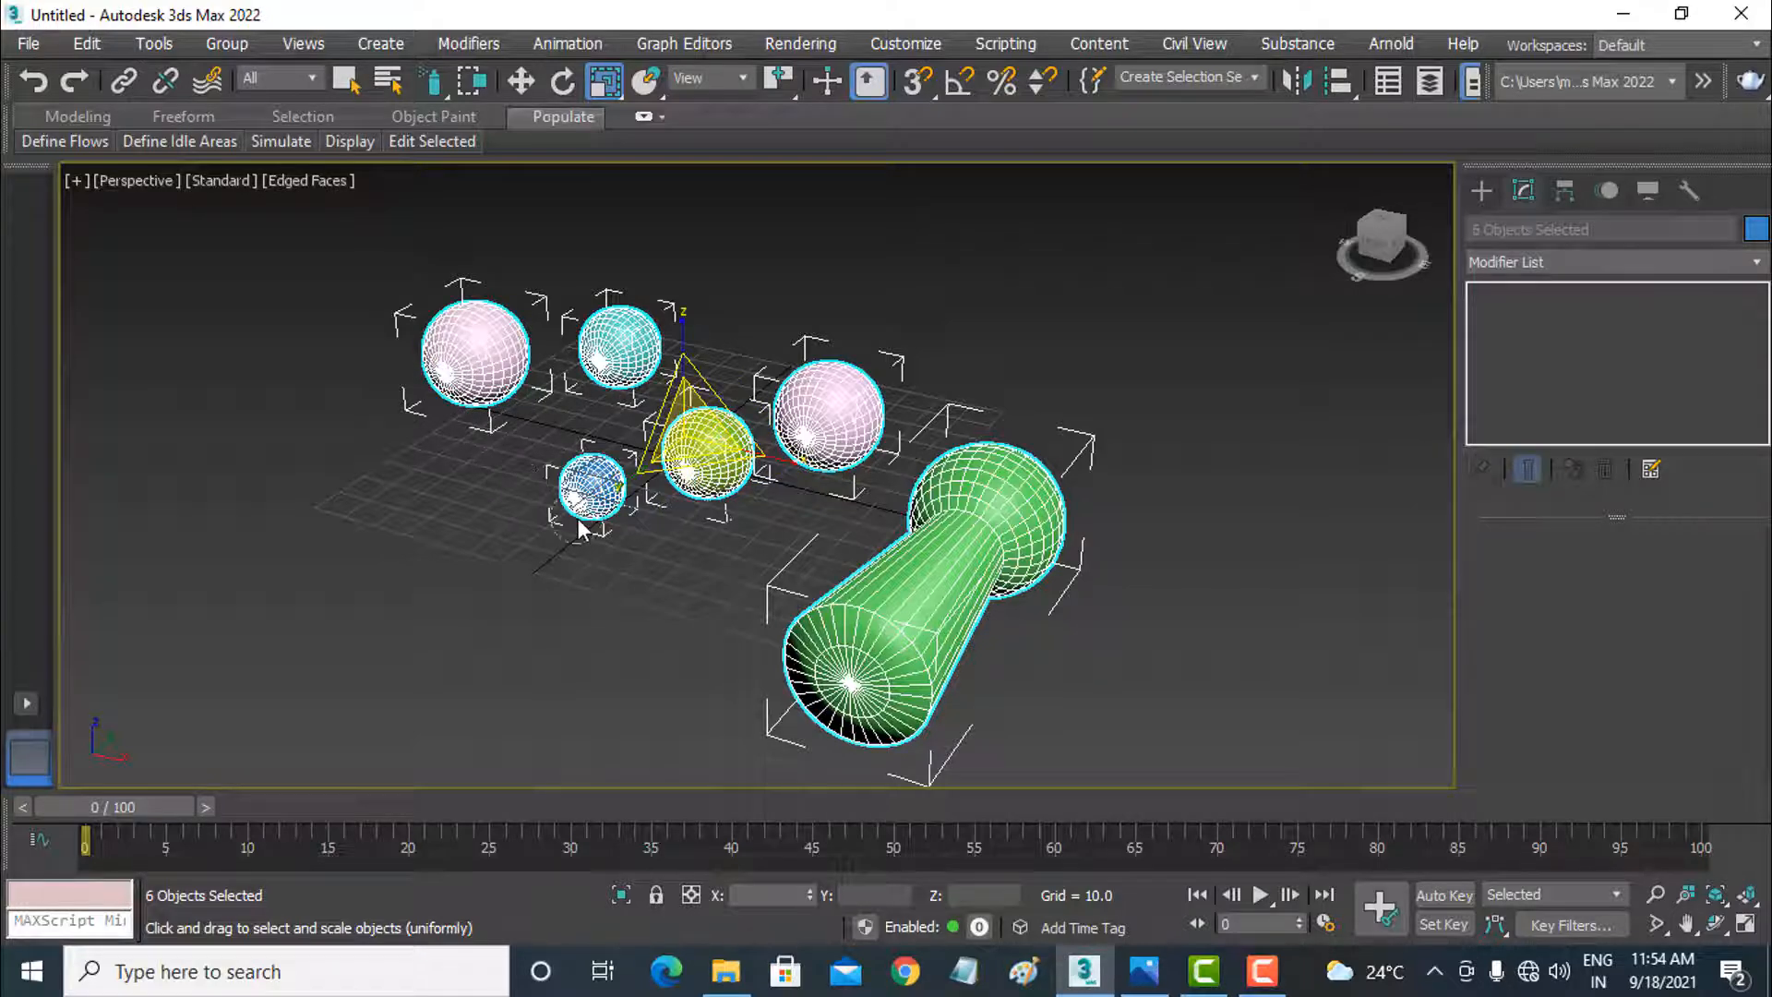
left_click(591, 592)
mouse_move(591, 592)
left_mouse_down()
mouse_move(729, 448)
mouse_move(844, 416)
left_mouse_up()
left_click(550, 559)
left_click_drag(550, 558, 856, 411)
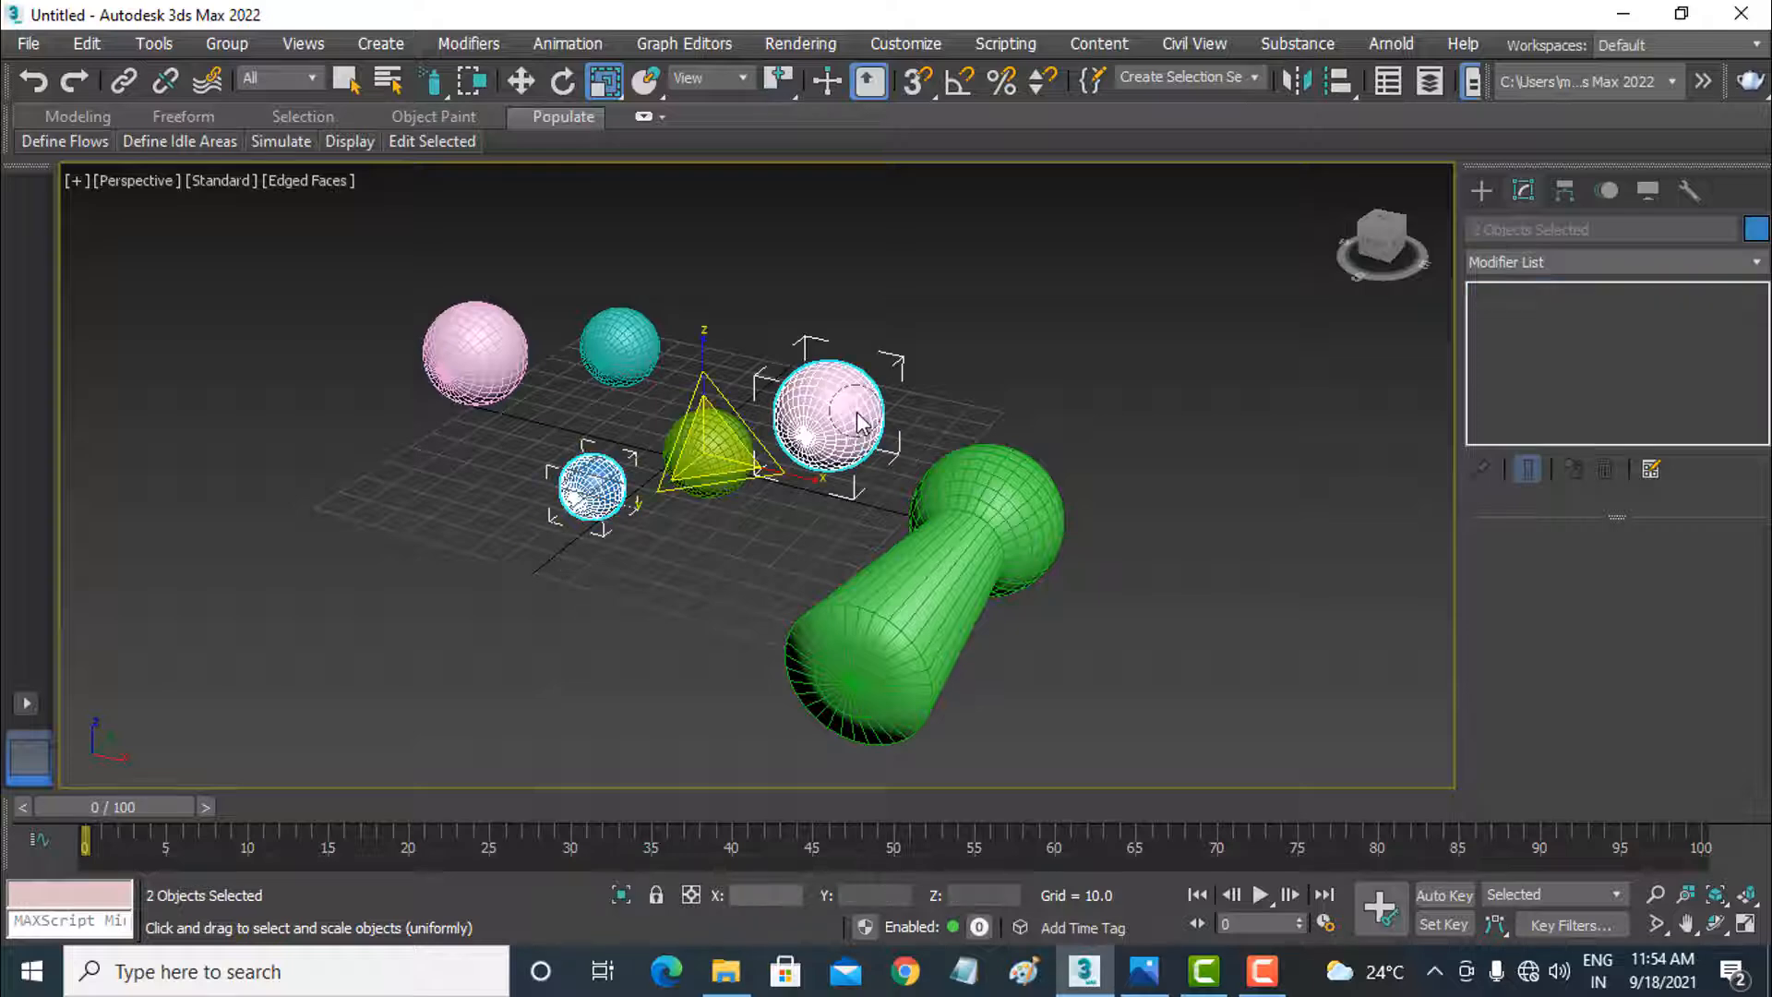
Step: Make another paint selection stroke from near the olive sphere up to the teal sphere, and clear the selection
left_click(613, 545)
mouse_move(672, 482)
left_mouse_down()
mouse_move(812, 434)
mouse_move(635, 334)
left_mouse_up()
left_click(739, 266)
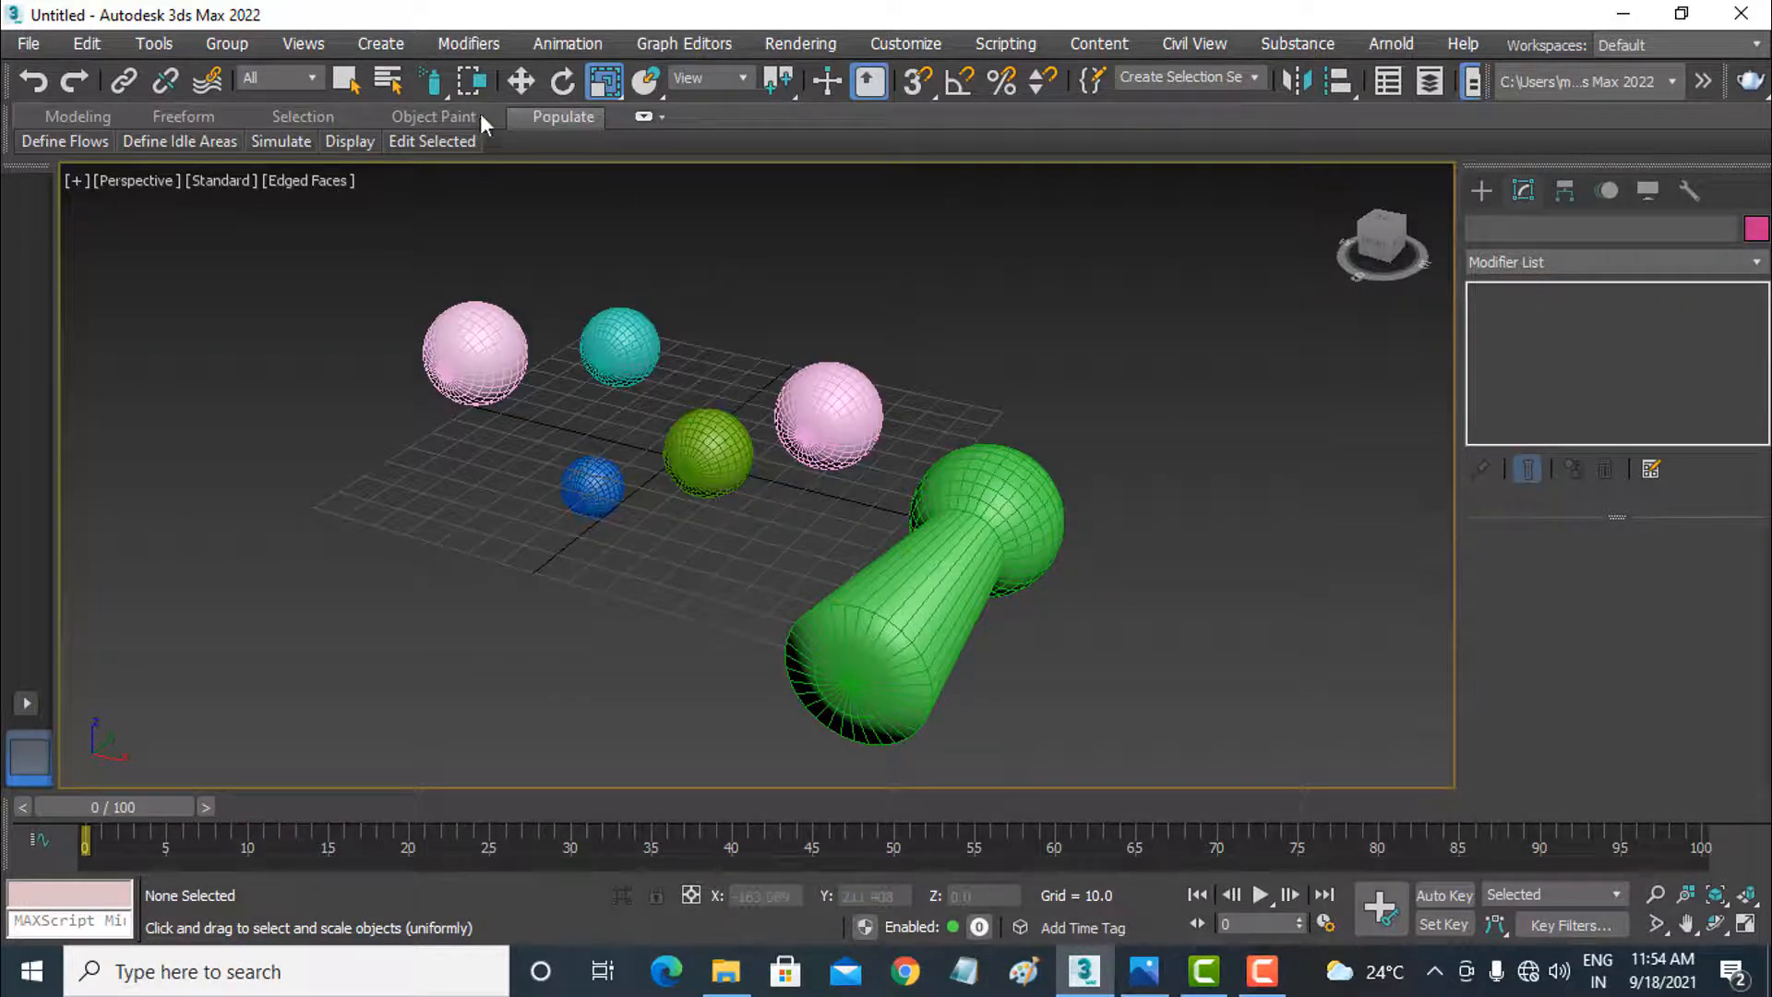
Step: Switch to the Rectangular selection region and turn on Window selection mode
left_click(435, 92)
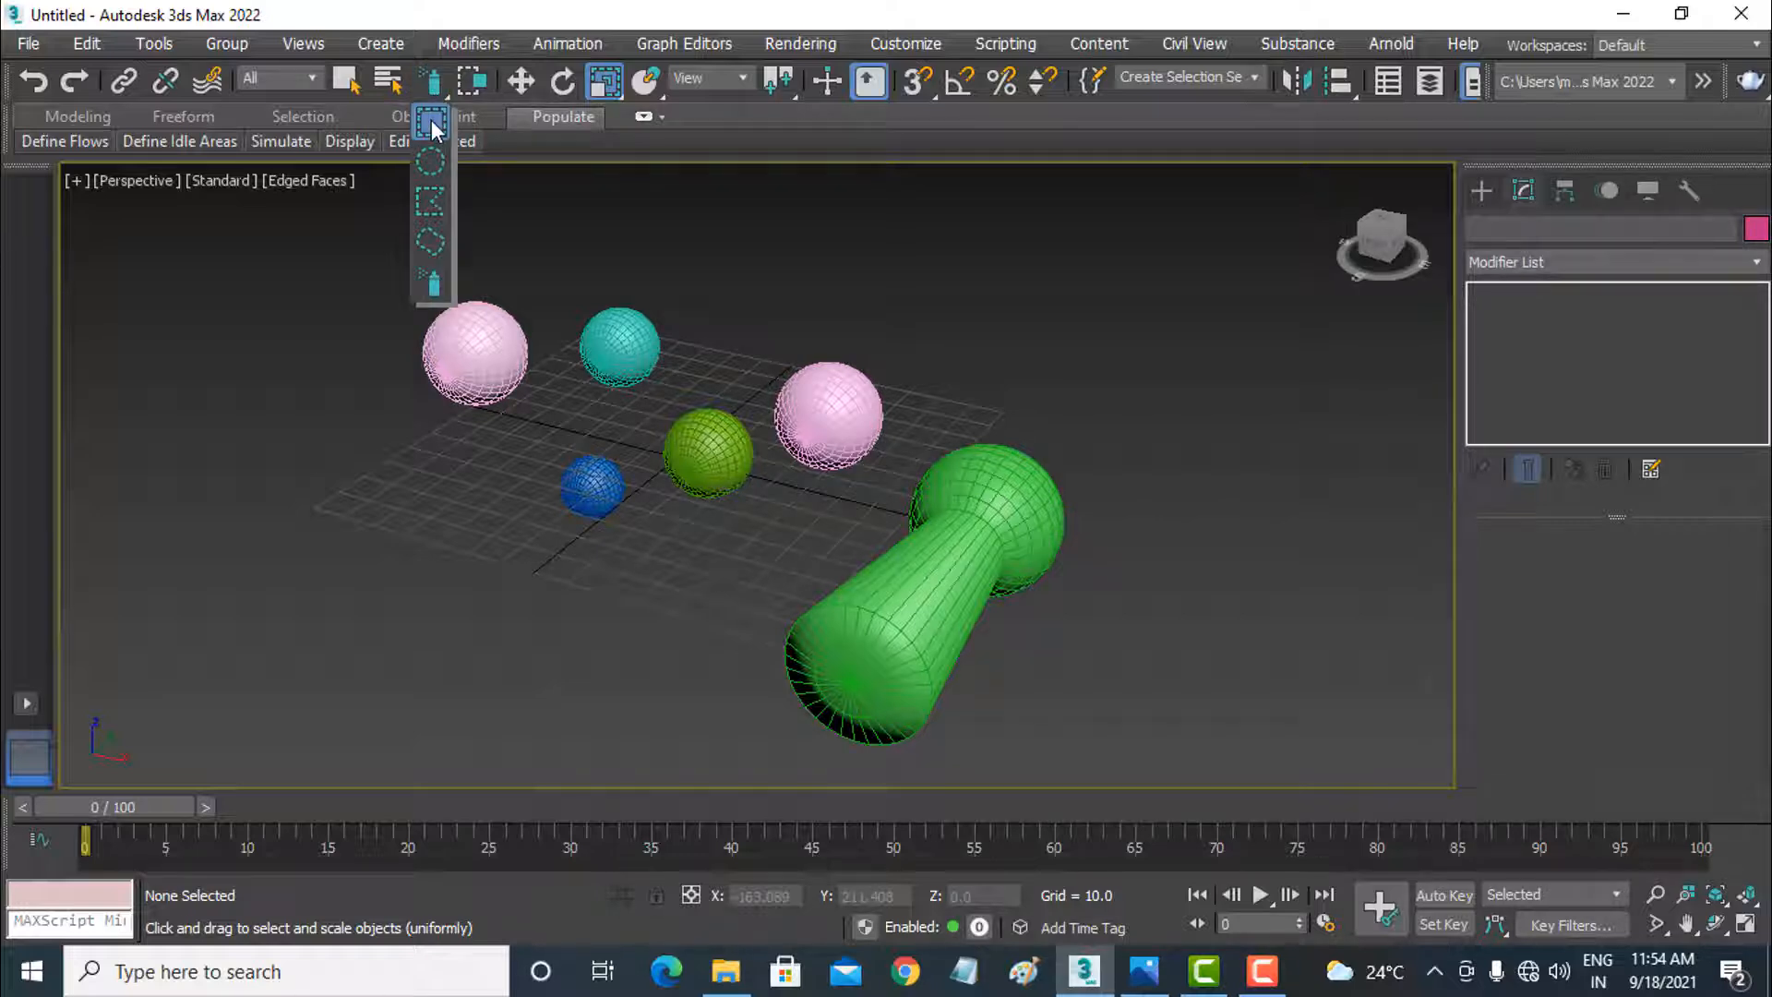
left_click(431, 120)
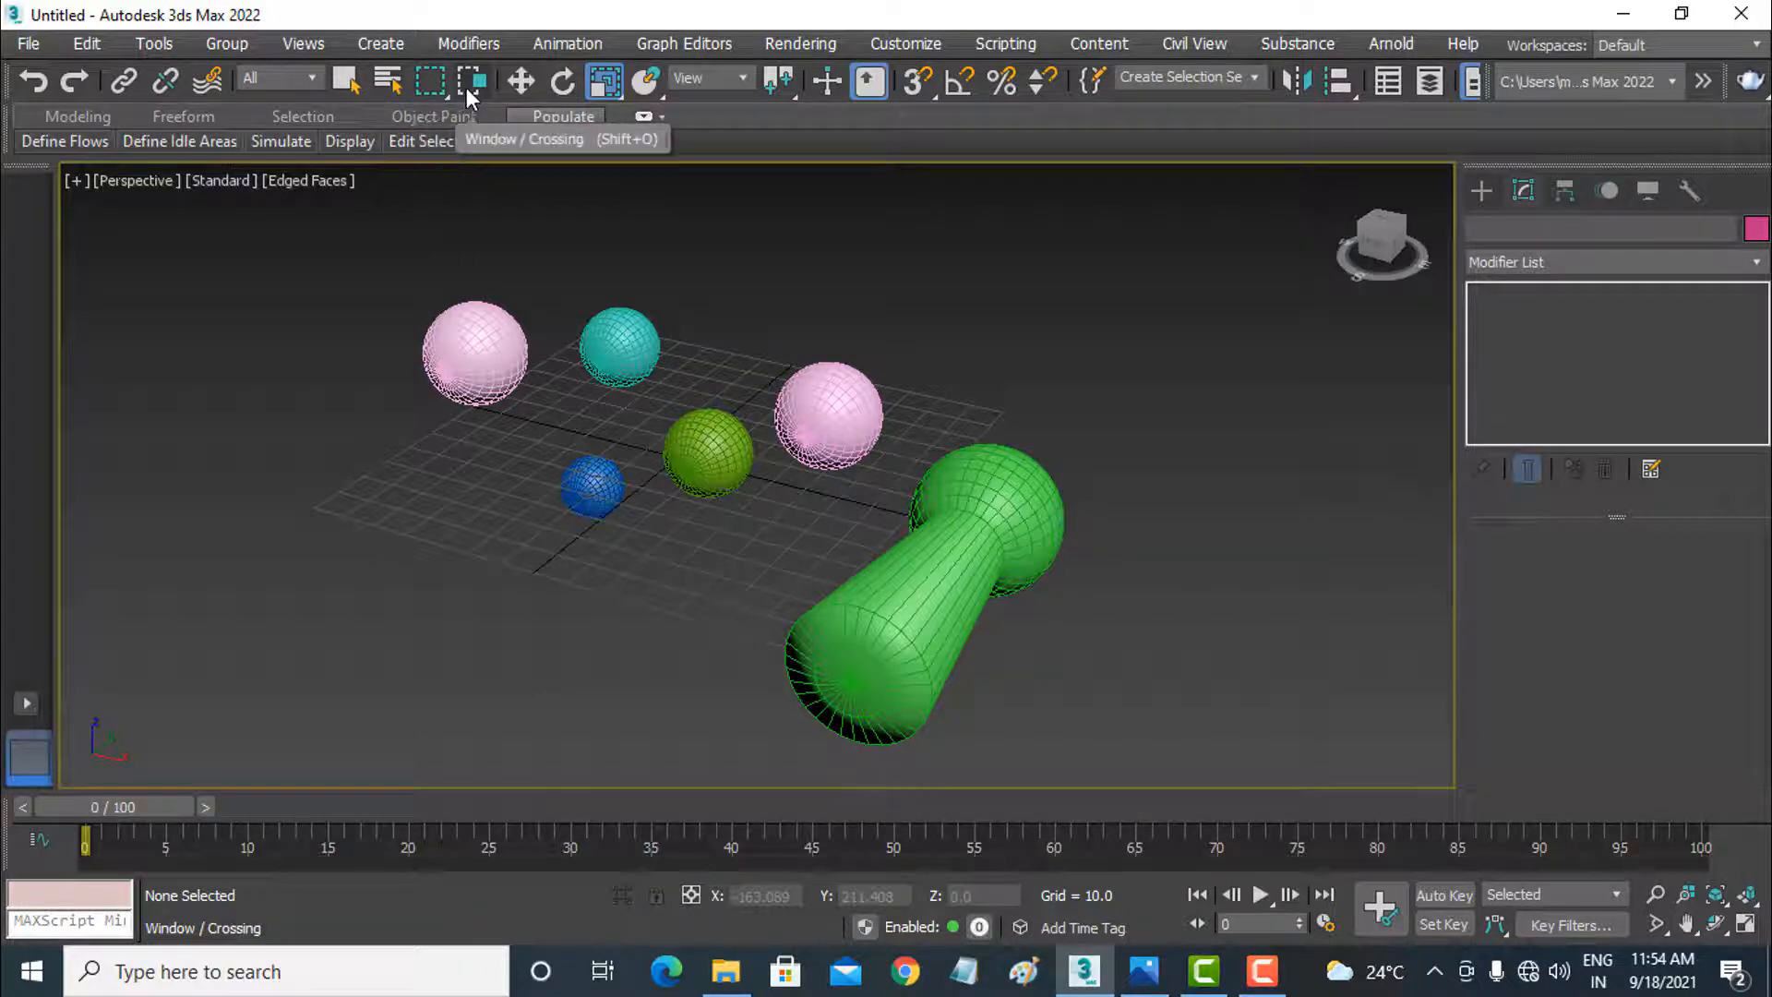
mouse_move(467, 87)
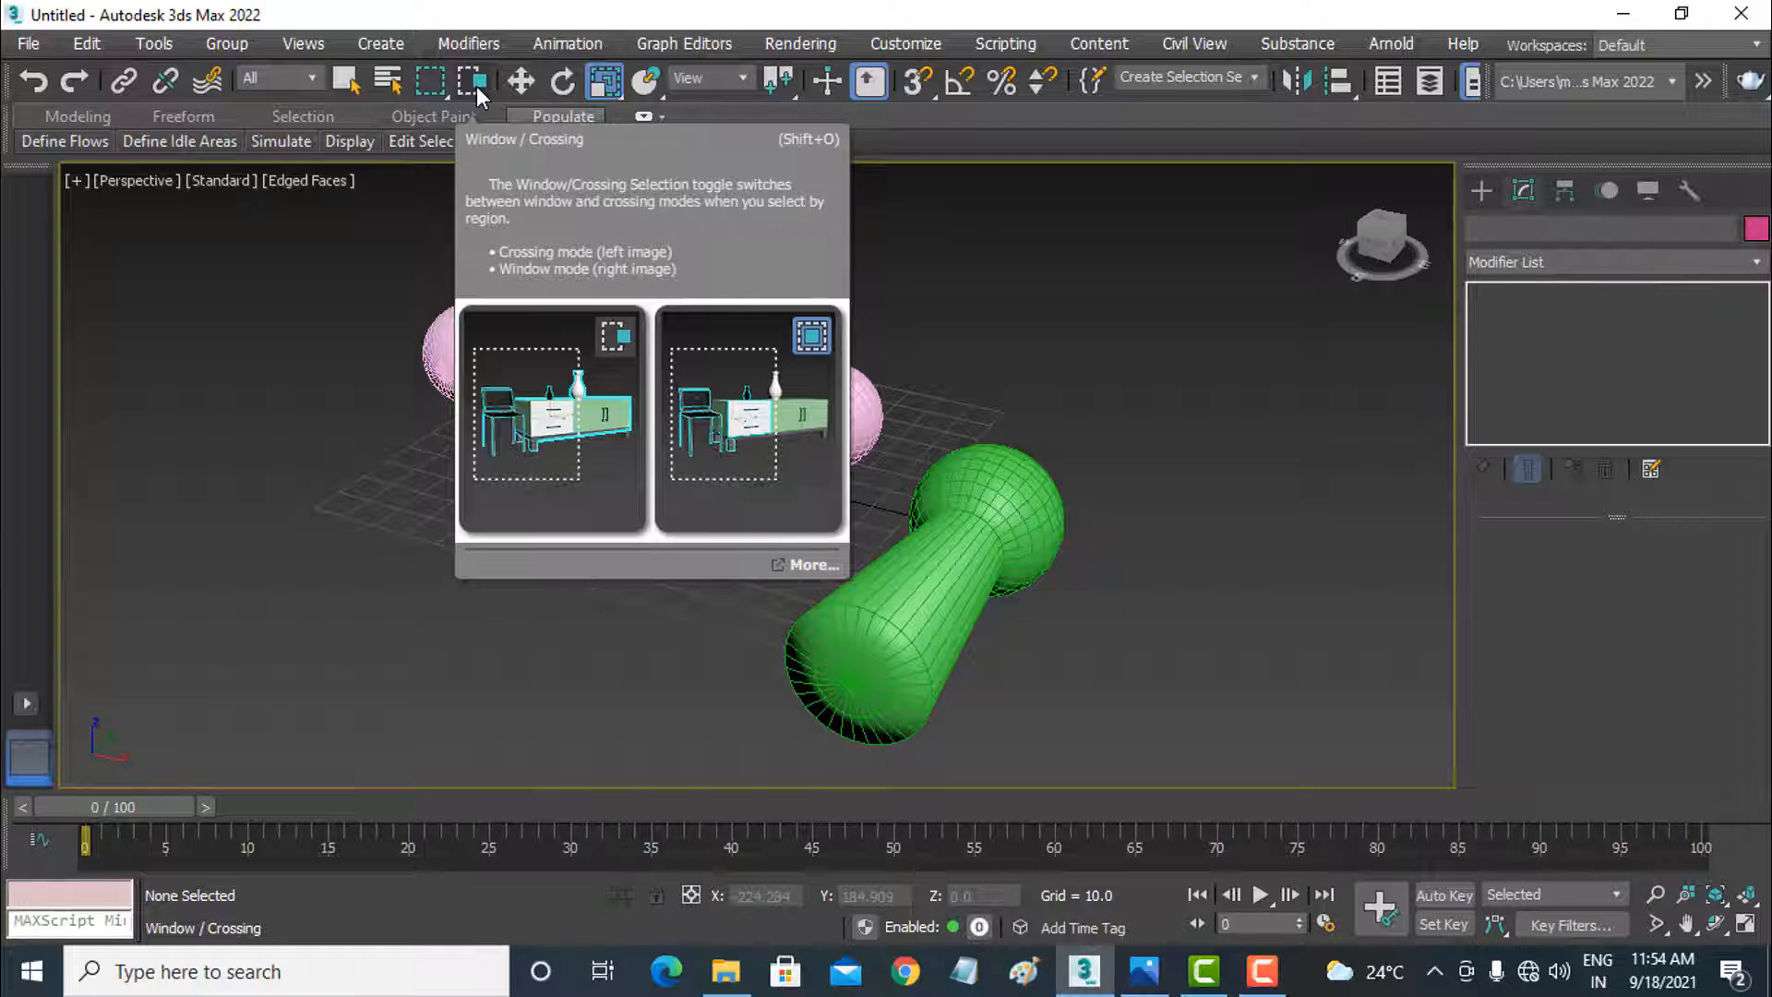
left_click(476, 86)
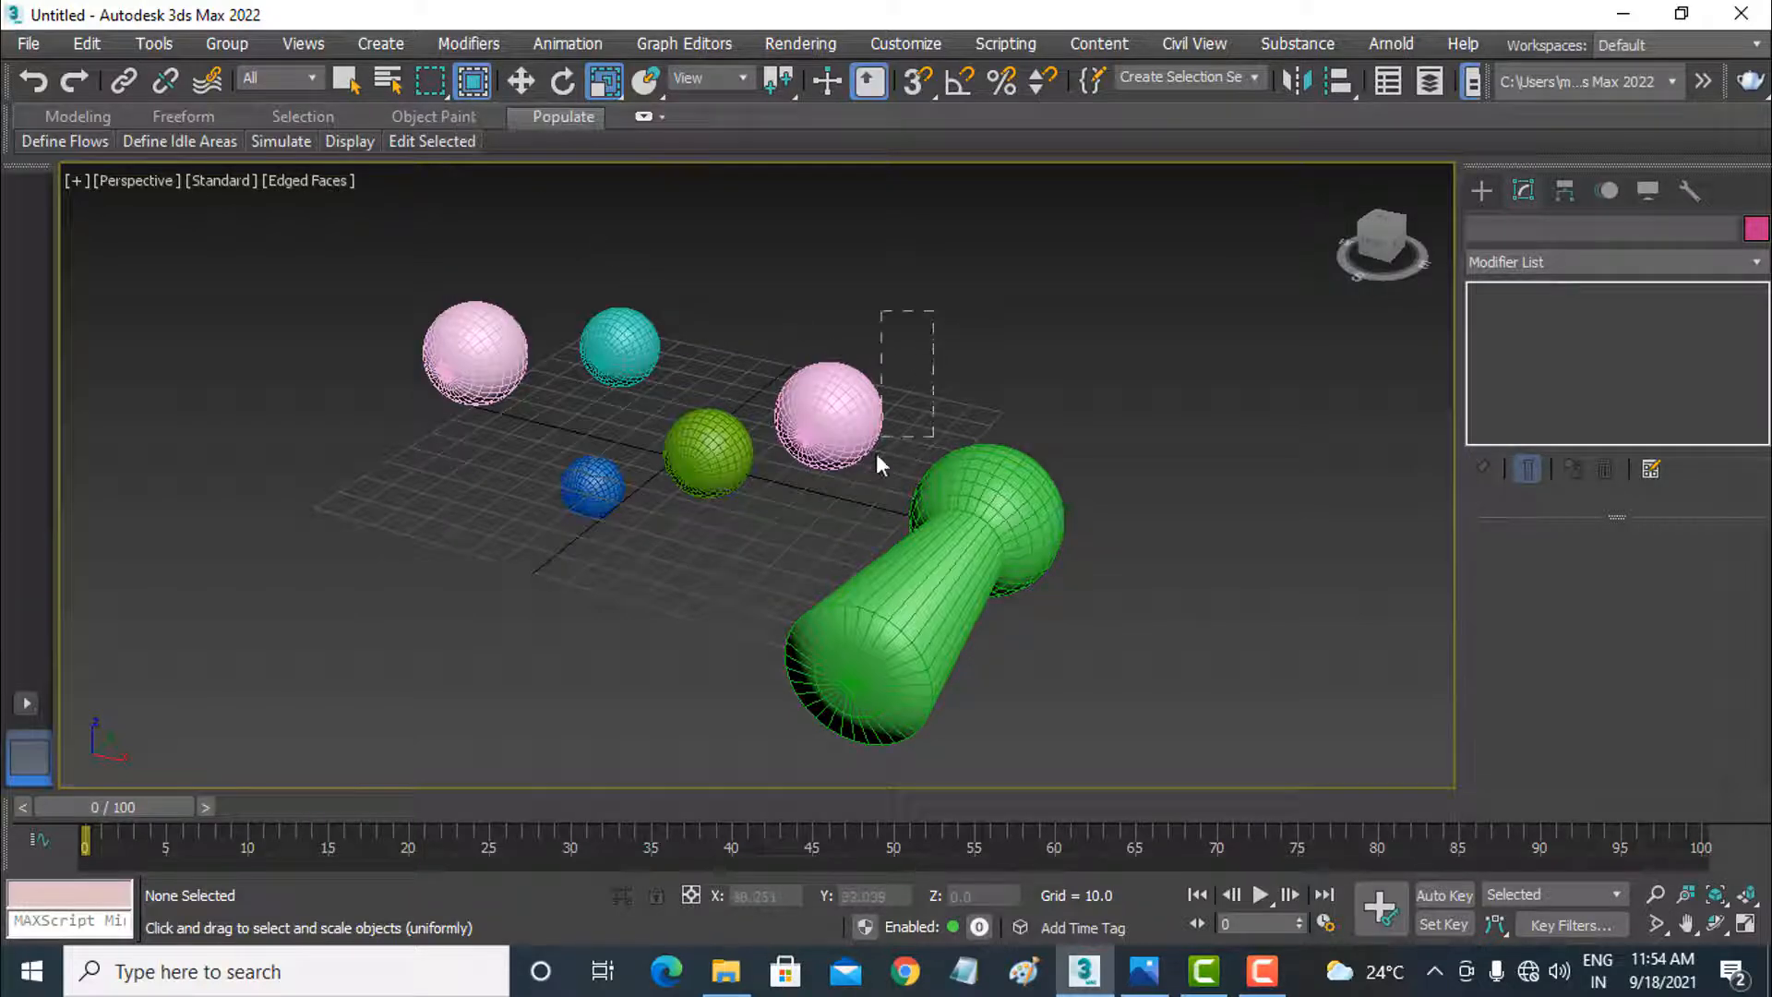
Step: In Window mode, use selection rectangles on the pink sphere beside the olive one, the blue sphere, the teal sphere and the green object in turn
left_click_drag(876, 453, 830, 504)
left_click_drag(910, 313, 738, 574)
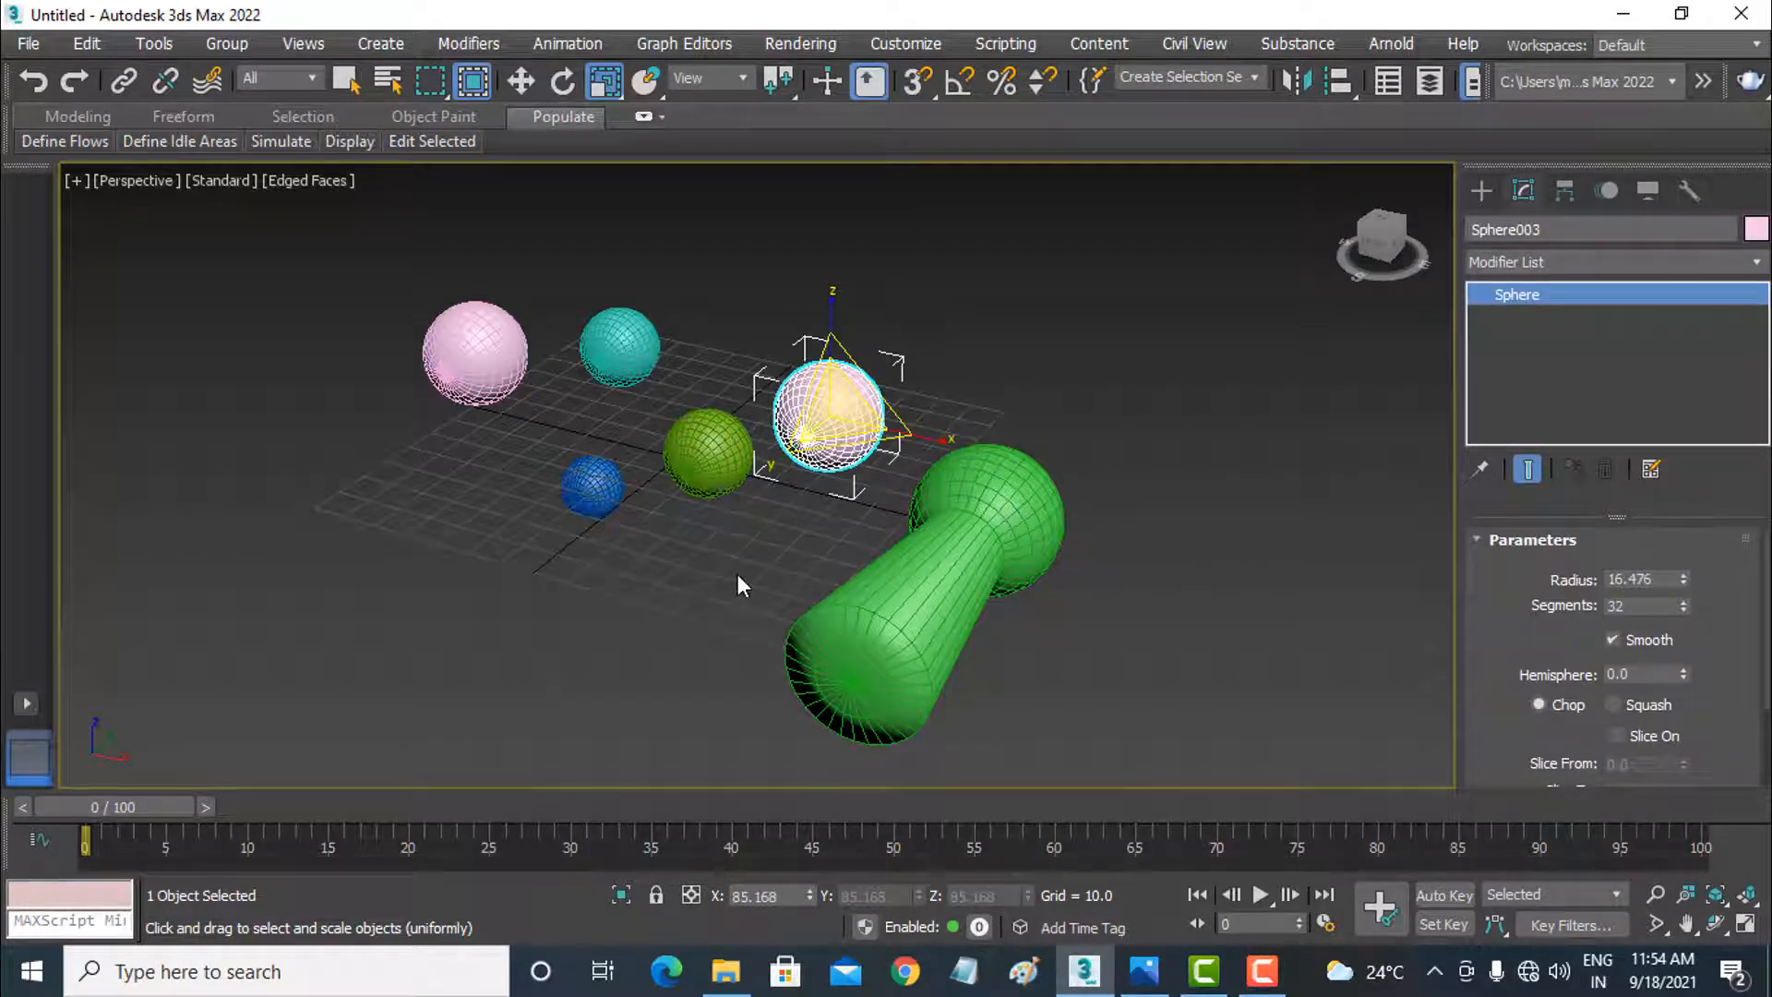
left_click_drag(517, 595, 653, 430)
left_click_drag(533, 268, 679, 399)
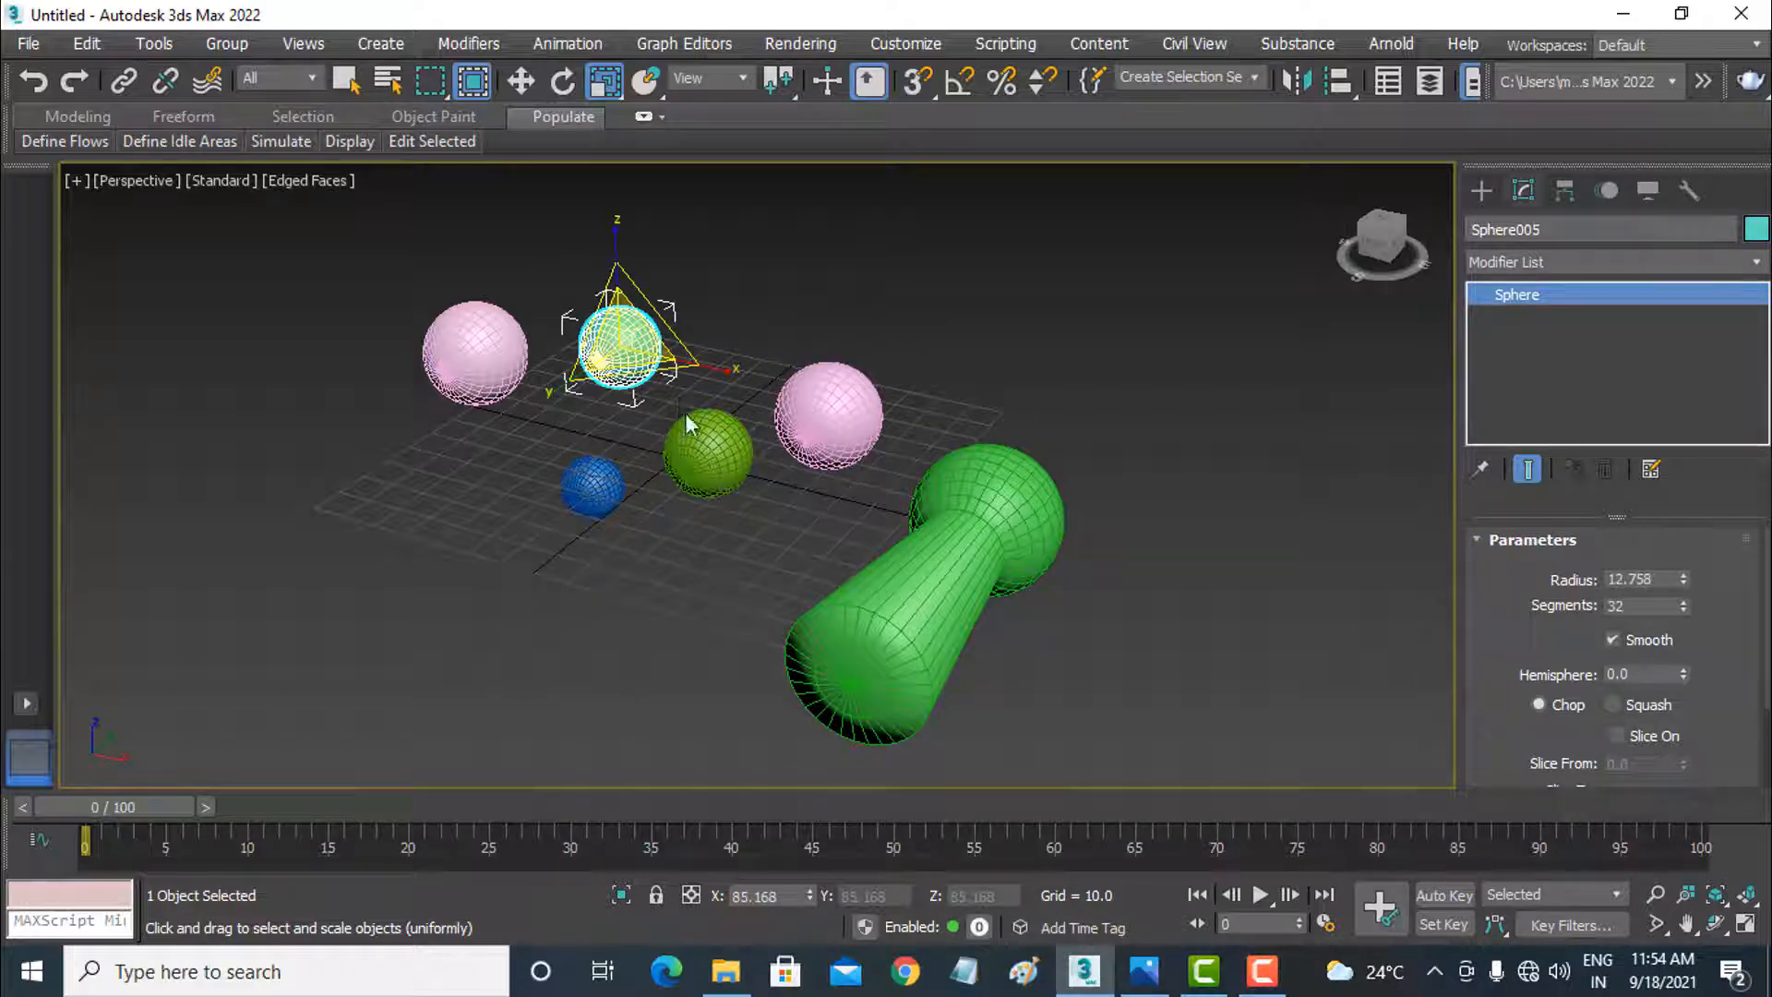
left_click_drag(884, 630, 745, 763)
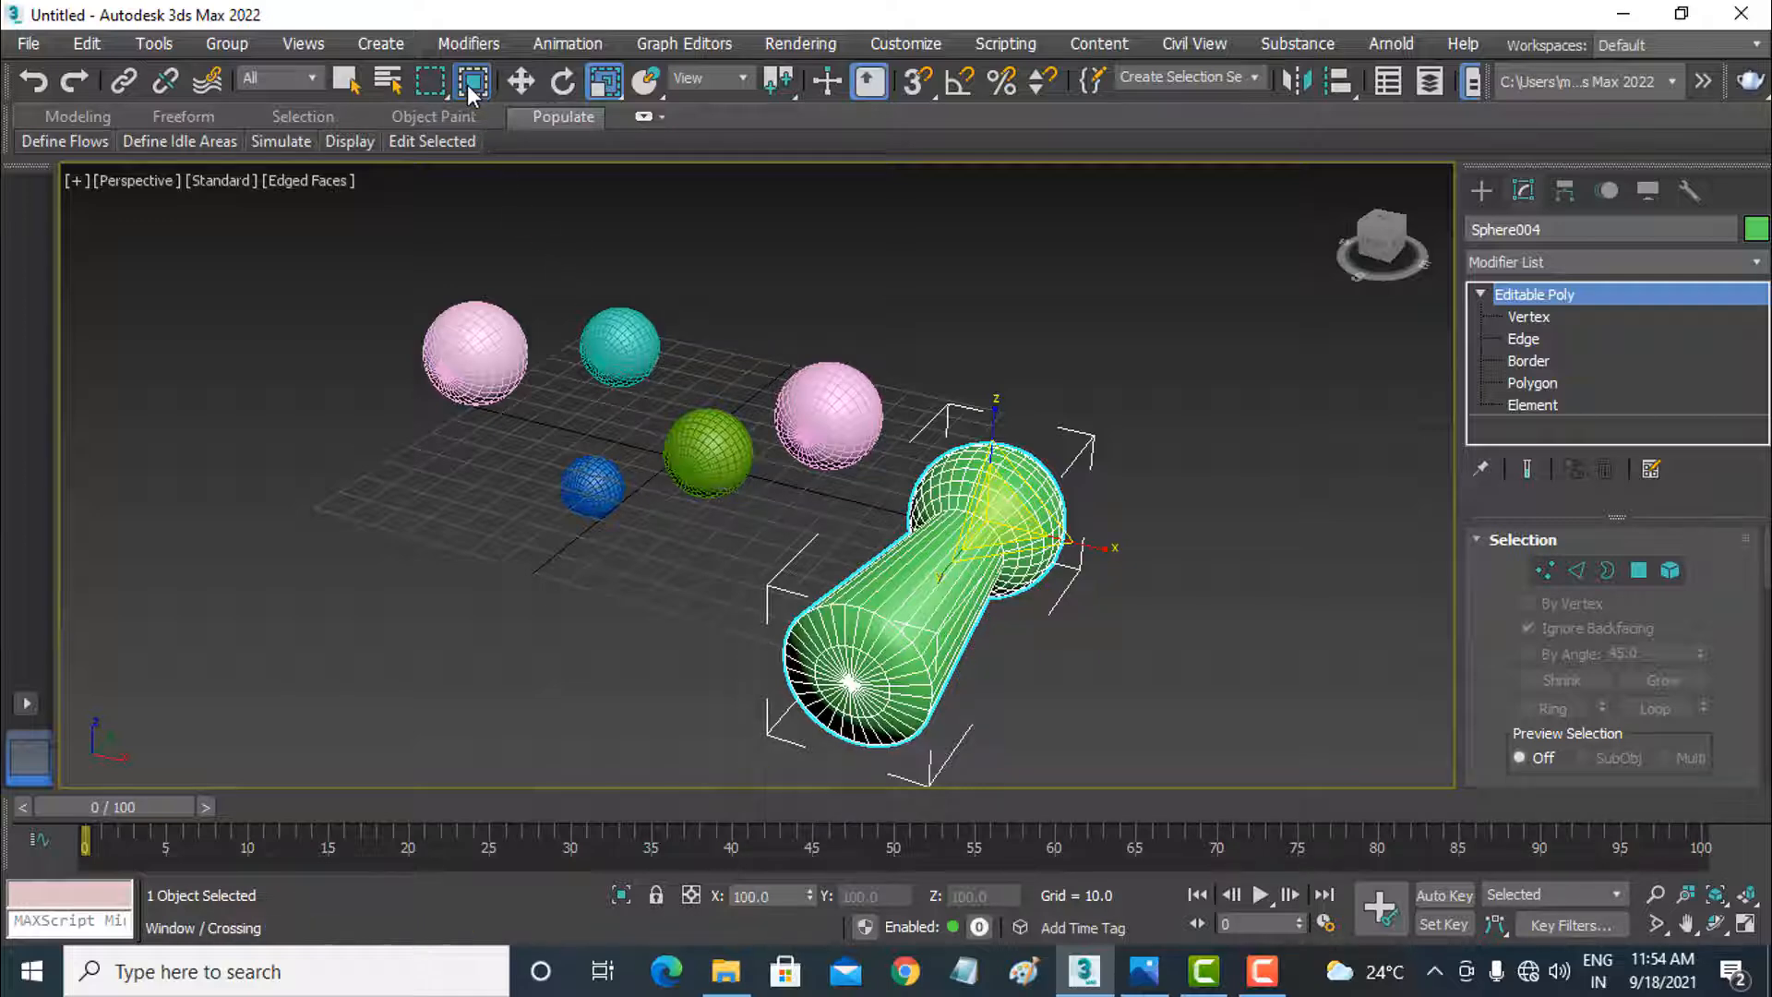
Step: Return to Crossing mode and select the pink sphere beside the olive one and the green object in turn with partly overlapping rectangles
left_click(831, 307)
left_click_drag(936, 269, 868, 414)
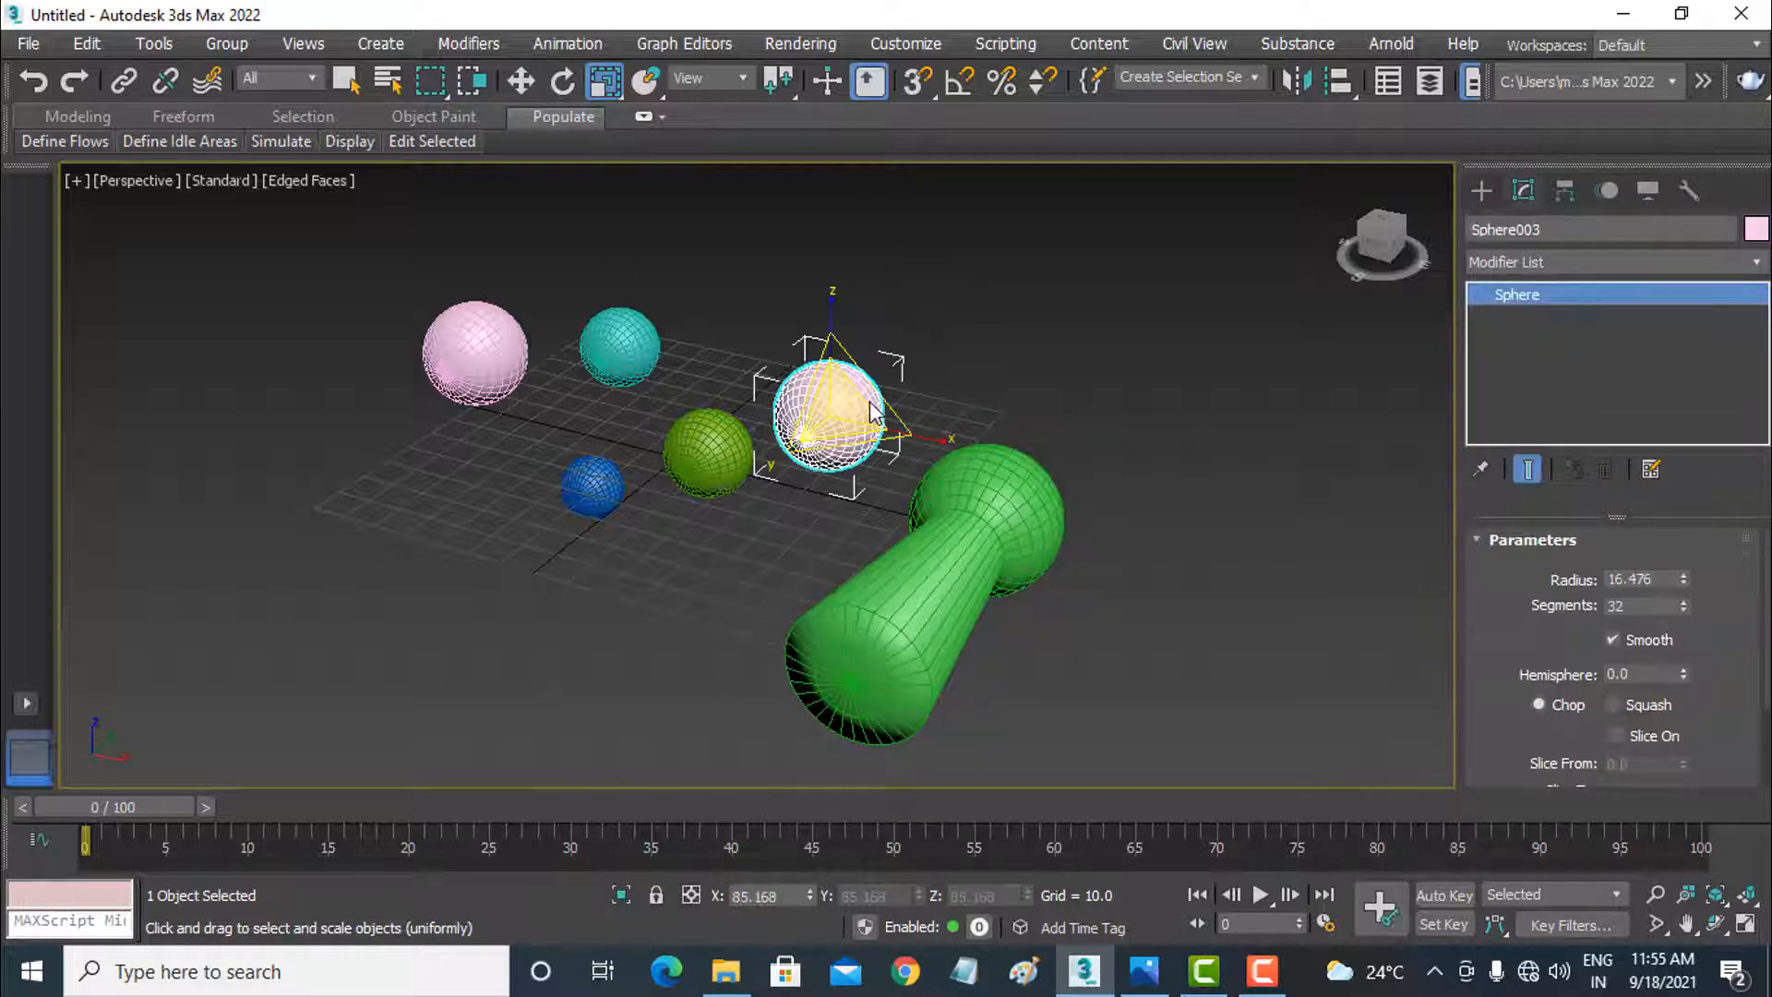
left_click_drag(1048, 552, 1045, 555)
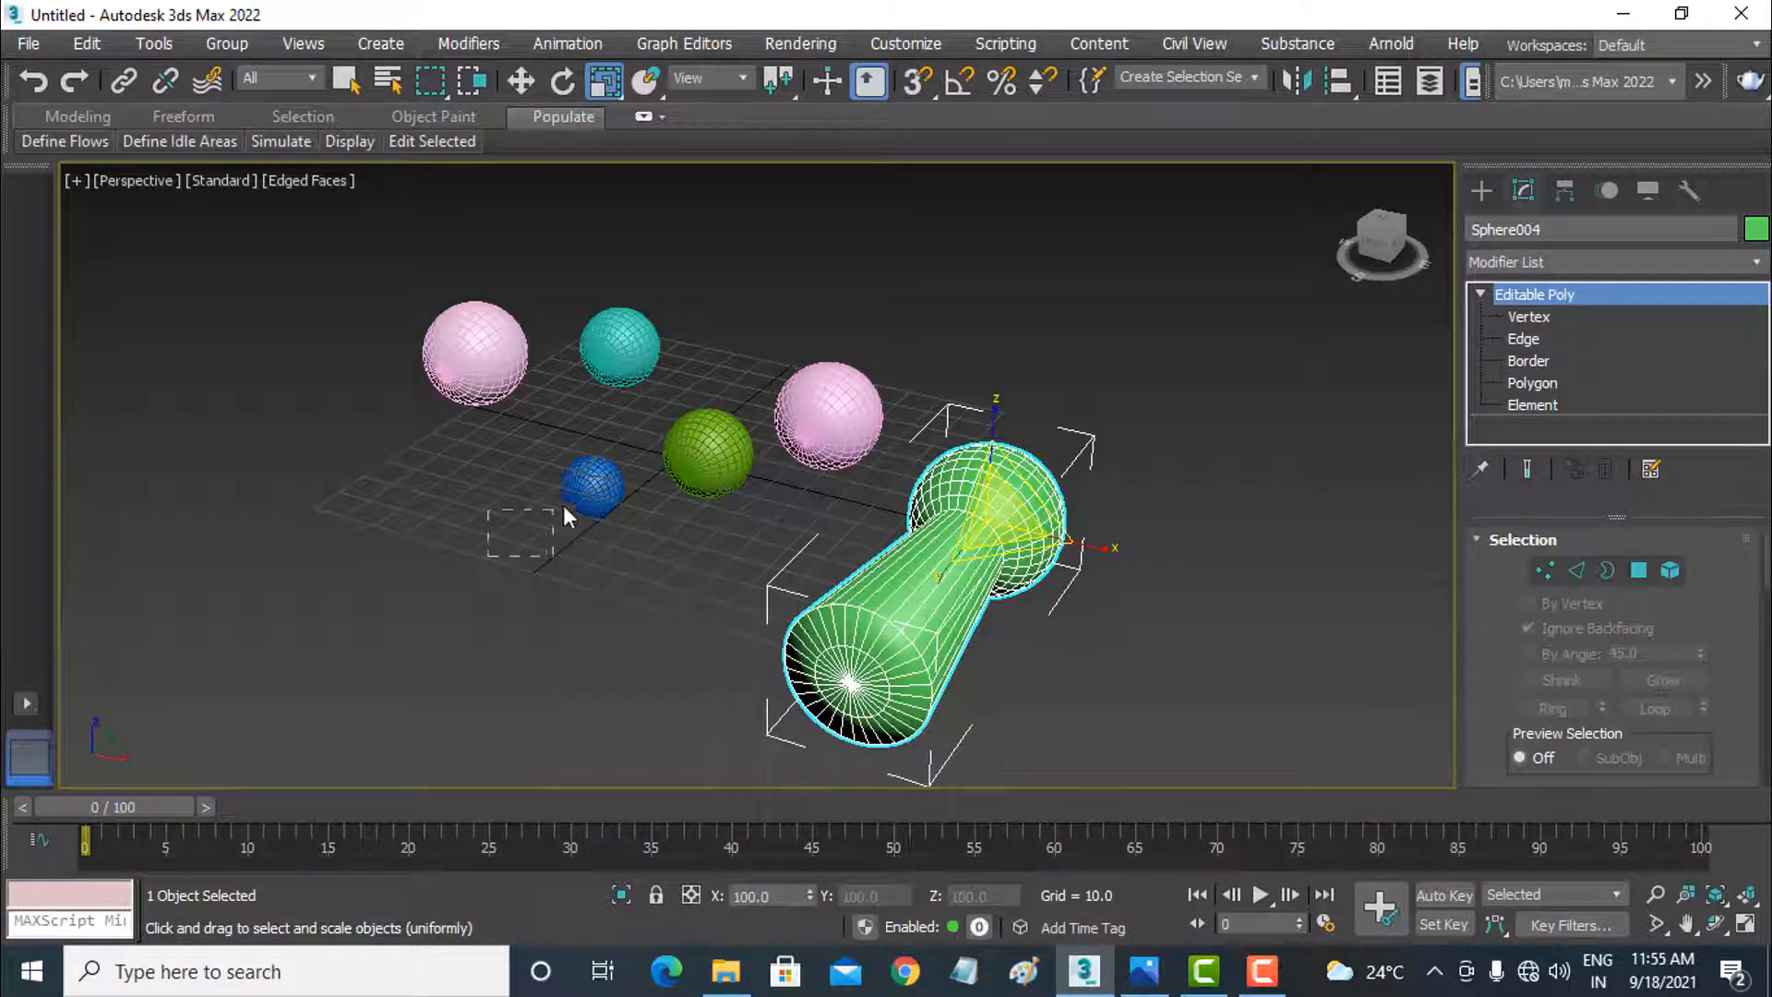
Step: Draw crossing rectangles over the blue and olive spheres in turn, clear the selection and switch to the Move tool
left_click_drag(589, 494, 591, 495)
left_click(668, 539)
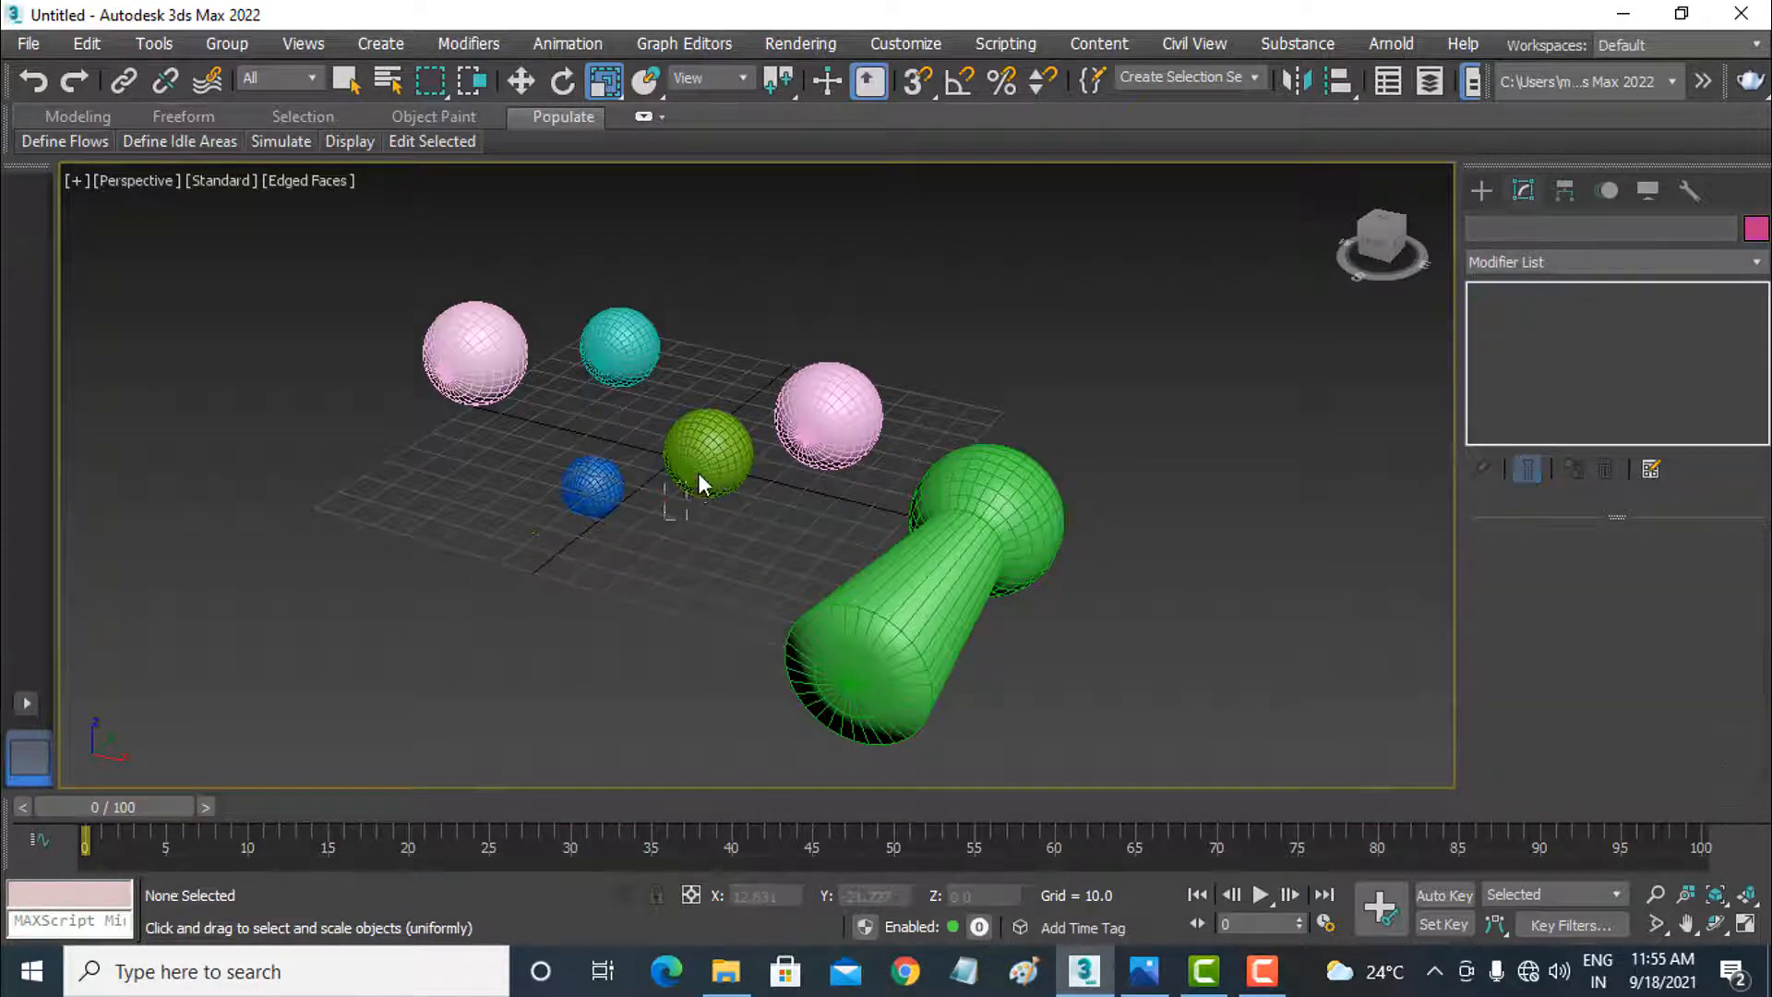
left_click(700, 471)
left_click(677, 560)
left_click(521, 83)
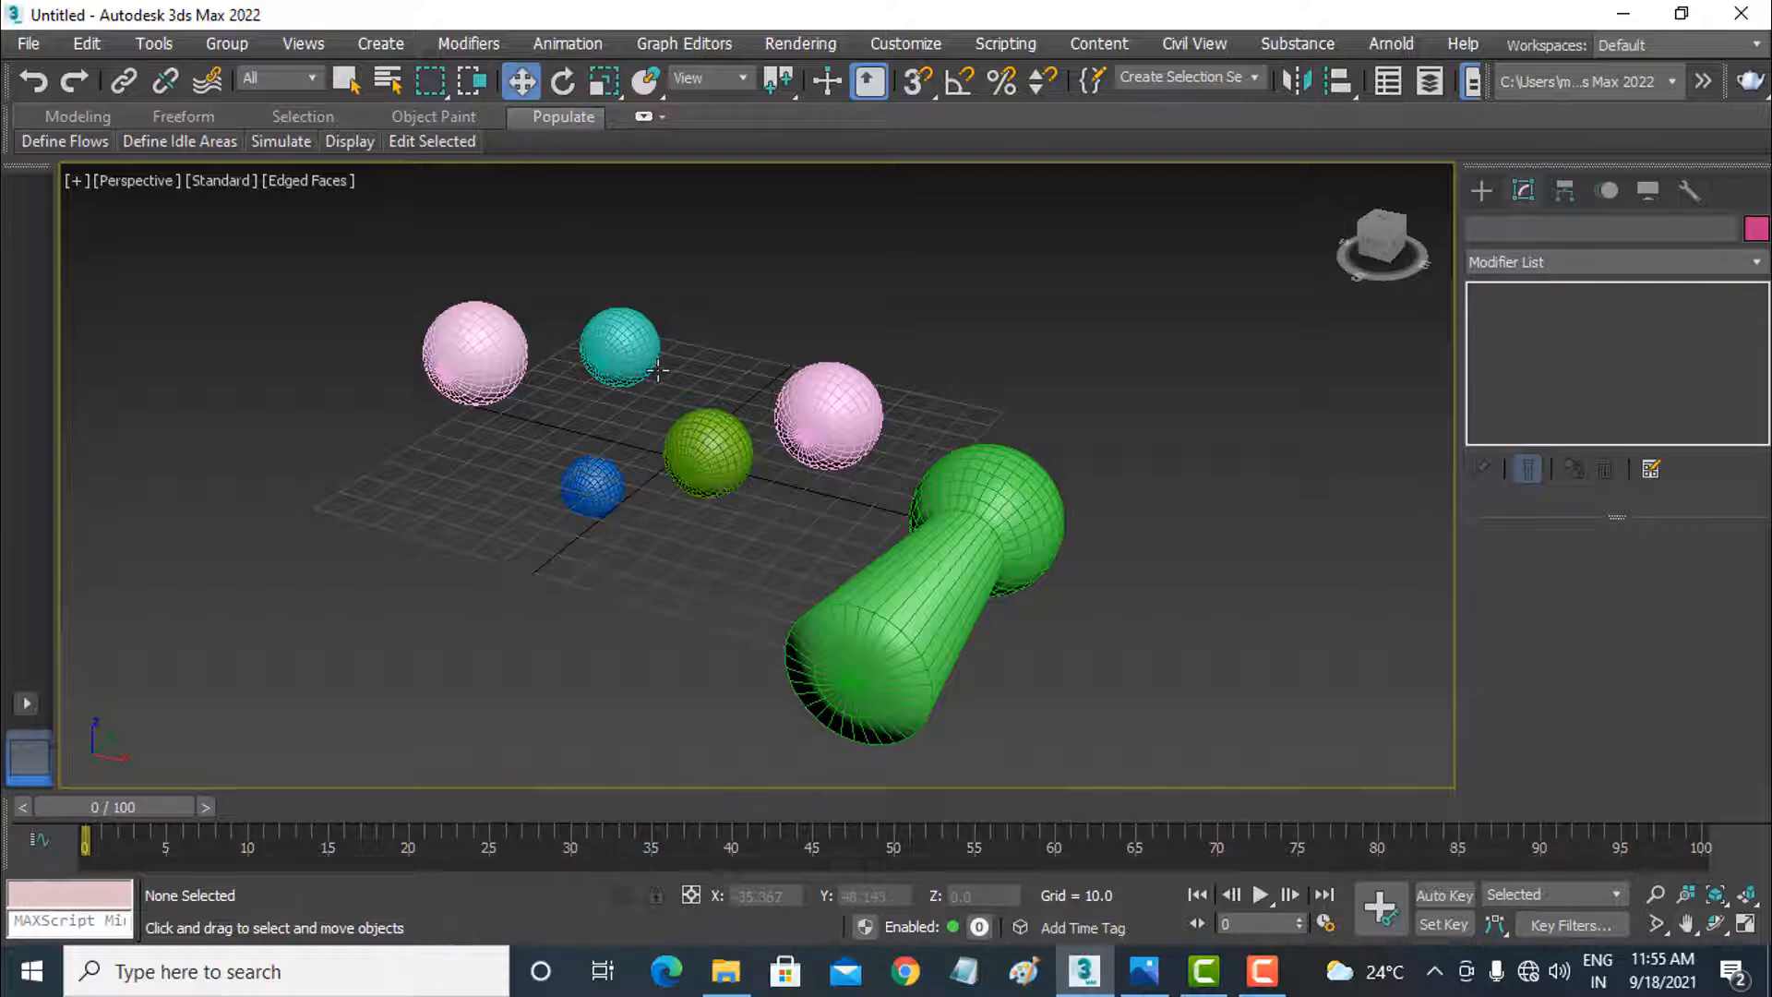